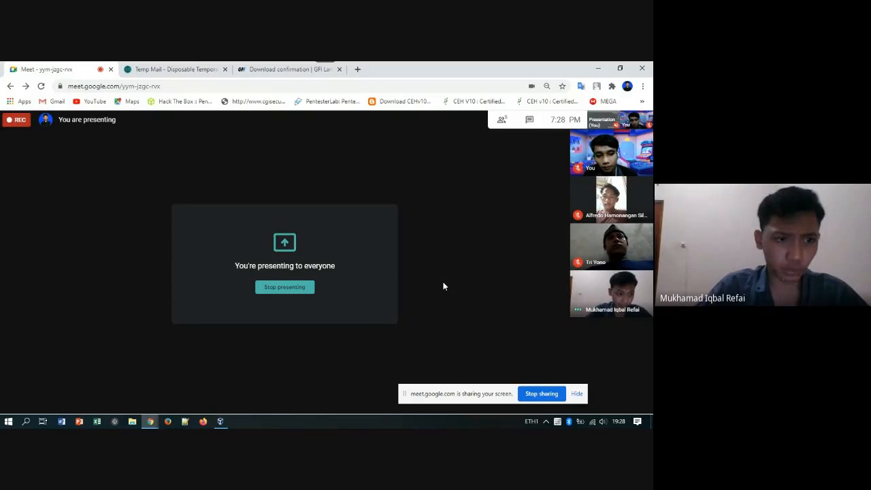
Glance at the GFI LanGuard download confirmation page in Chrome, then return to the Win 2016 VM.
mouse_move(422, 306)
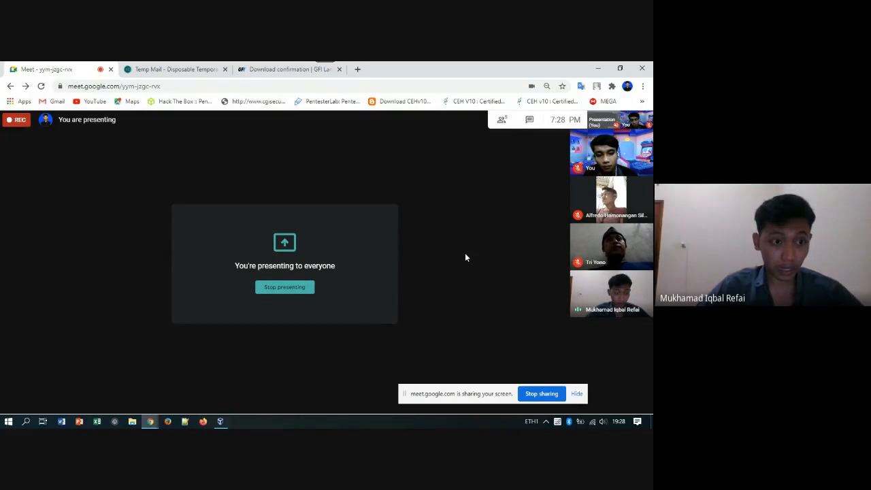
click(222, 422)
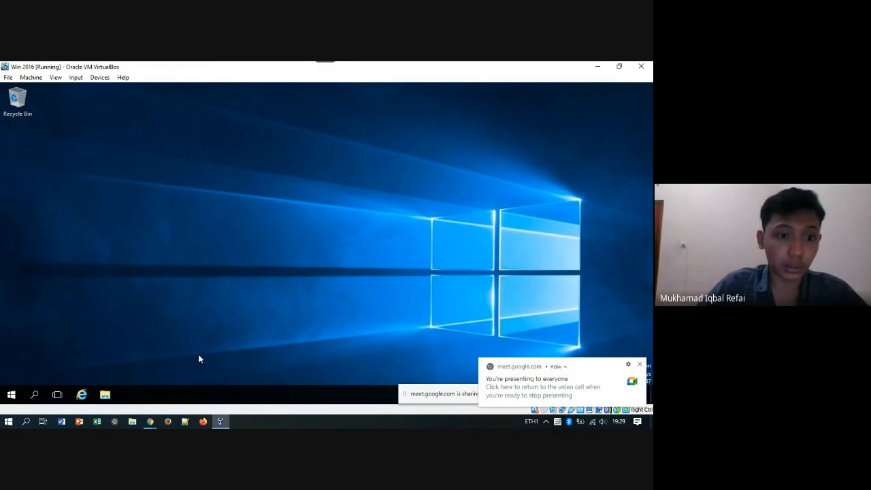
click(151, 422)
click(98, 379)
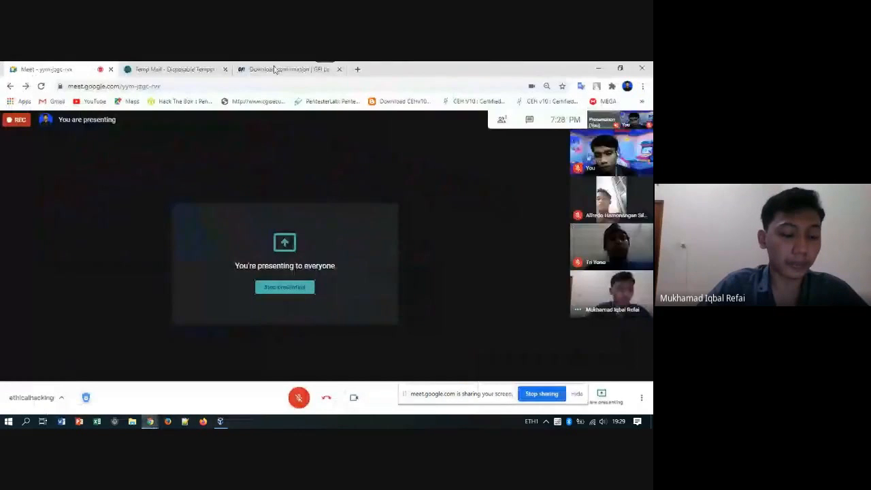
click(277, 66)
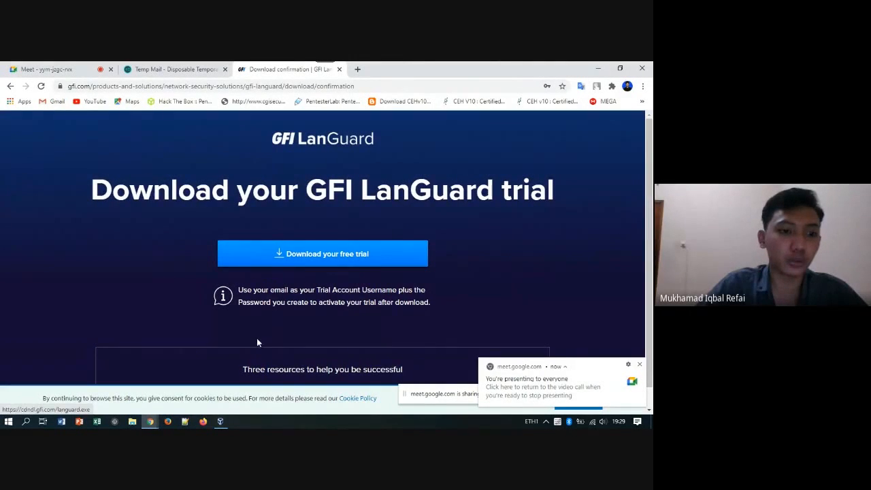
click(220, 421)
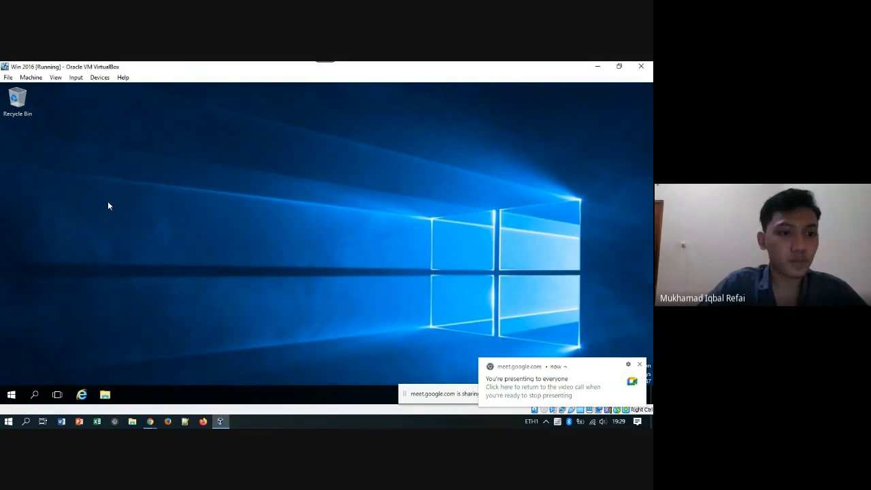
Browse to Z:\tools\CEHv10 Module 05\Vulnerability Assessment Tools in File Explorer.
key(super+e)
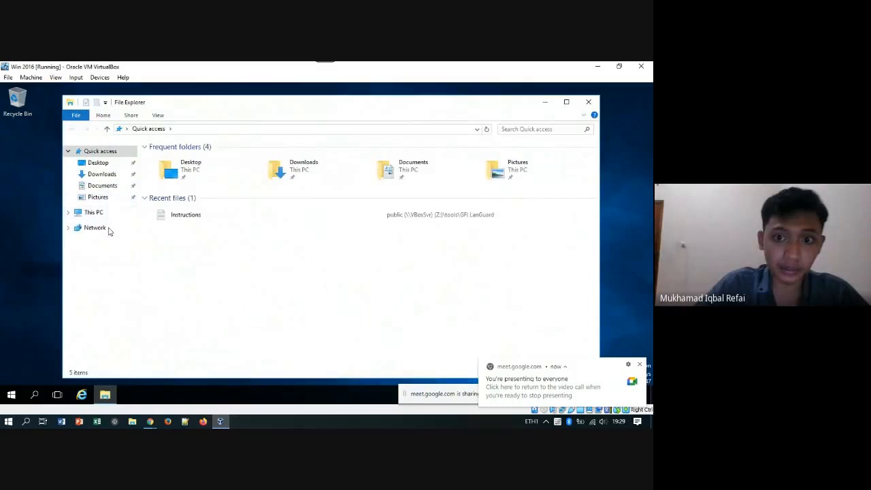
click(94, 213)
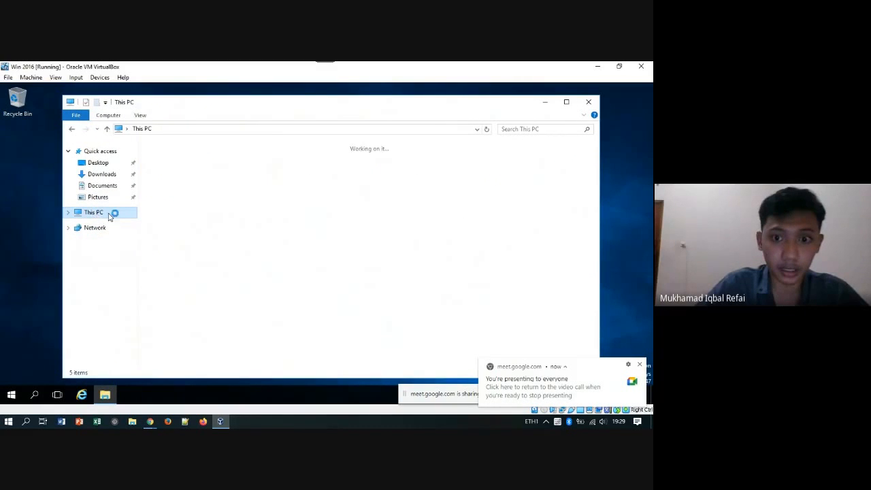
double_click(208, 248)
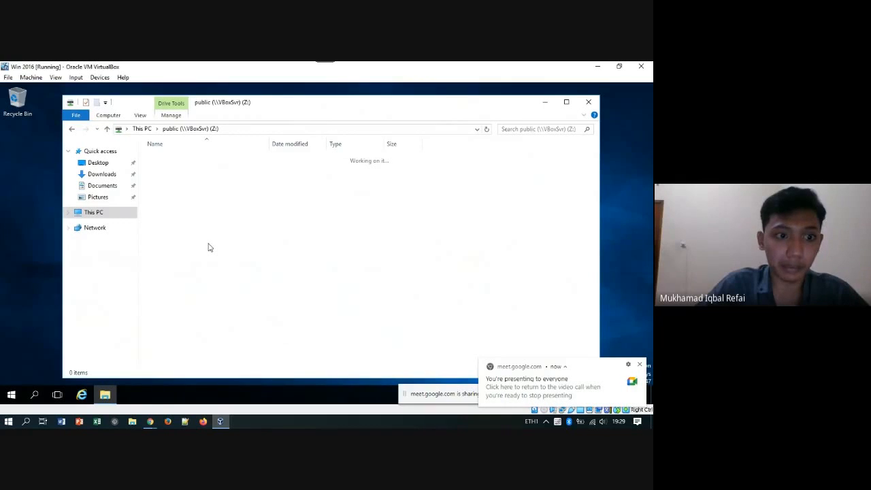
double_click(173, 178)
double_click(179, 189)
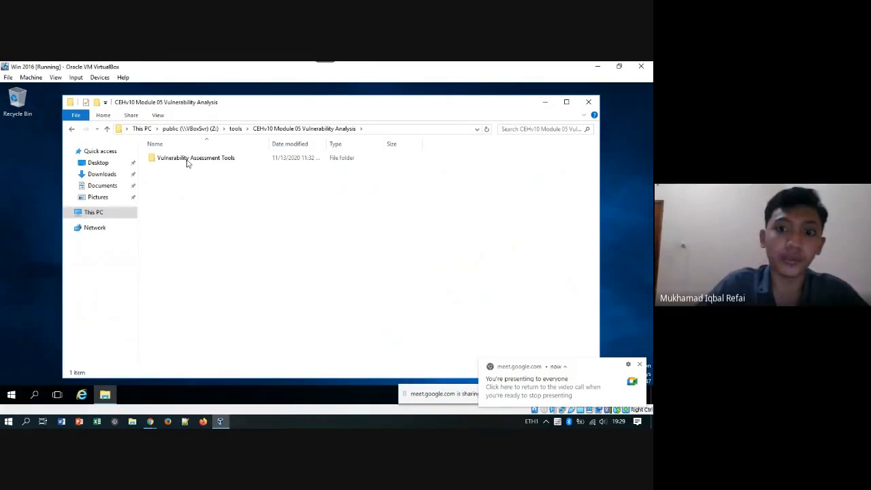
double_click(187, 160)
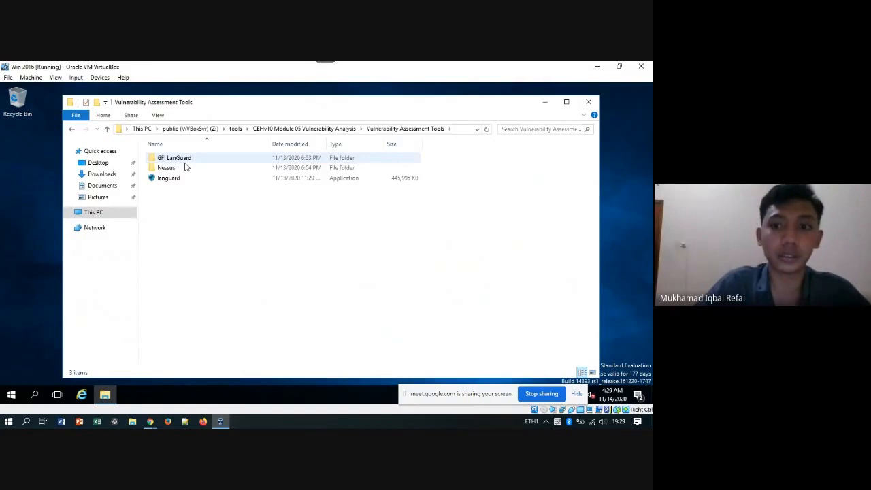
Launch the languard installer and let it run past the security warning.
click(181, 179)
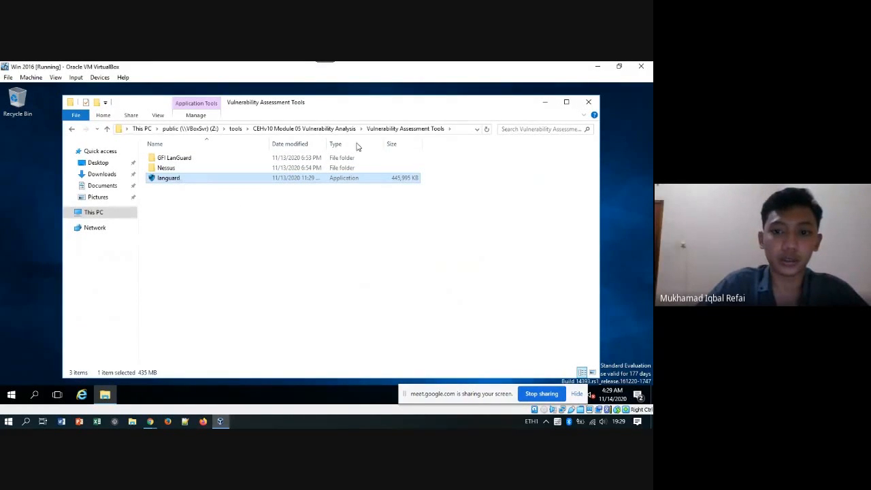
drag(353, 108, 324, 102)
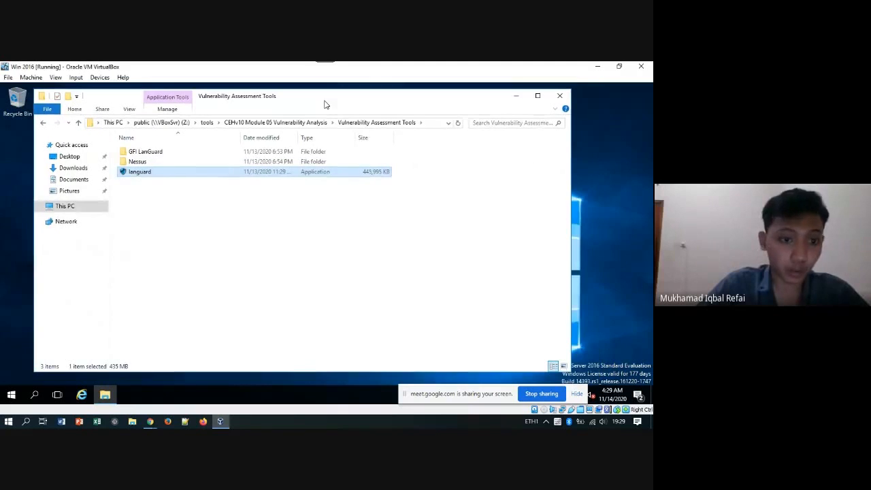
double_click(148, 174)
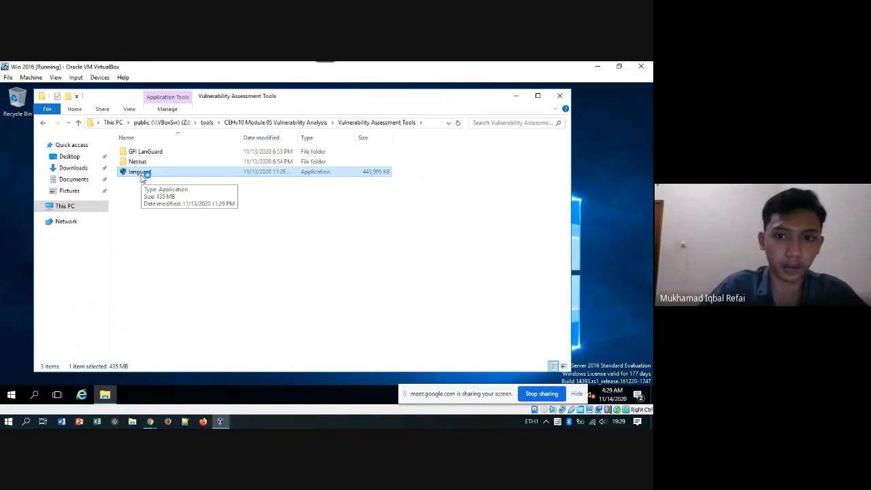
click(355, 247)
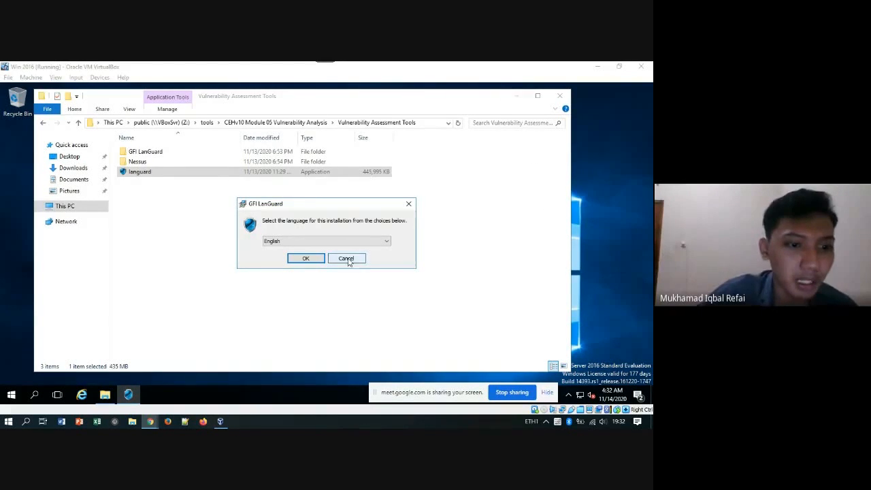
Keep English as the setup language and confirm it.
click(270, 243)
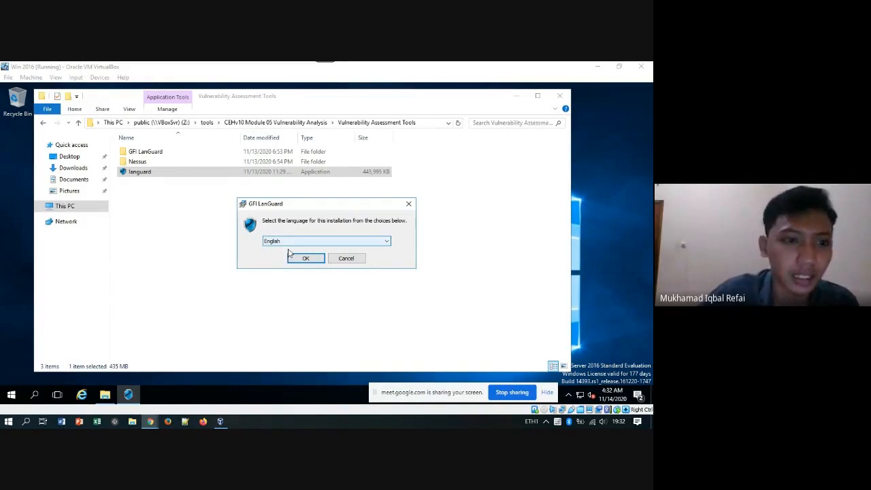
click(306, 261)
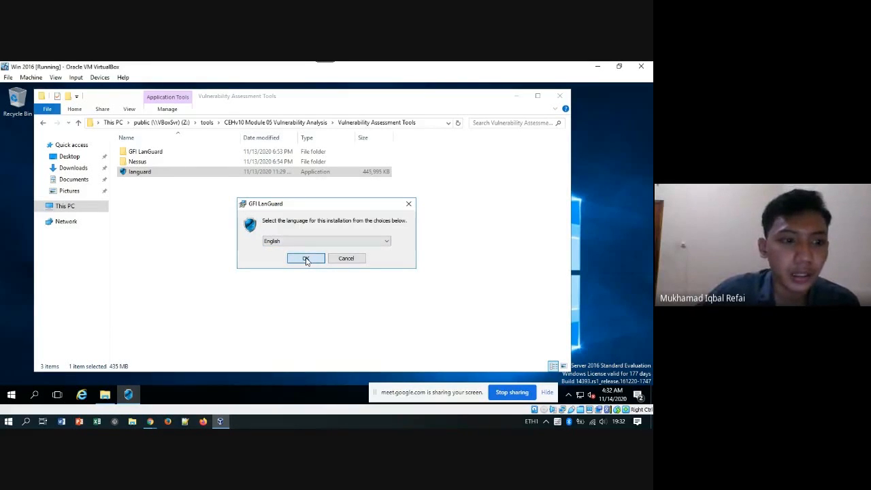
click(306, 260)
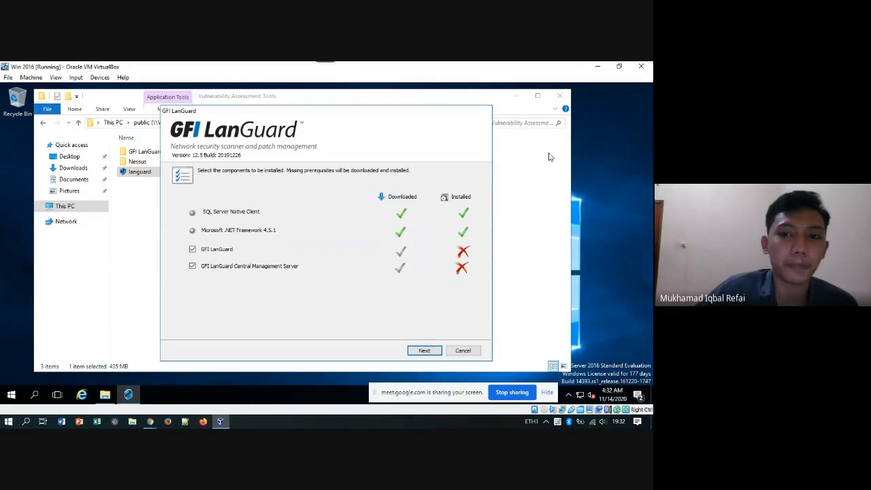
Start the component install, accepting the .\SQLEXPRESS server with database LNSSScanResults12.
click(517, 98)
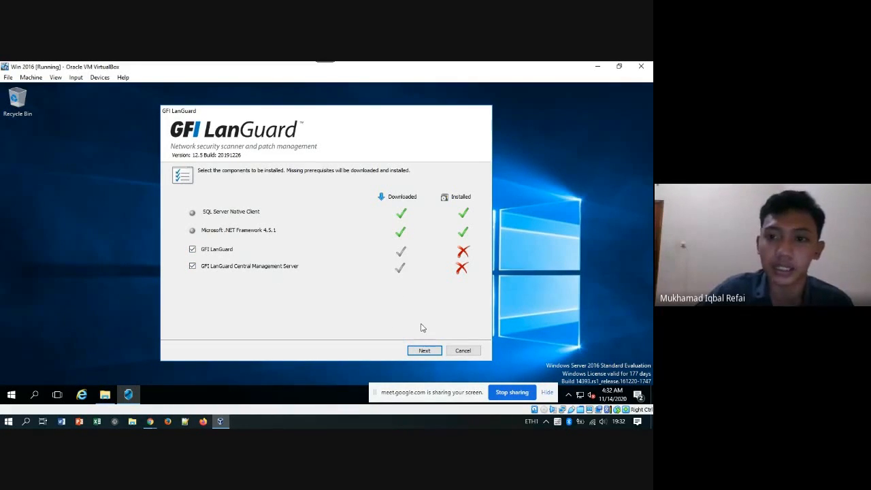
click(426, 353)
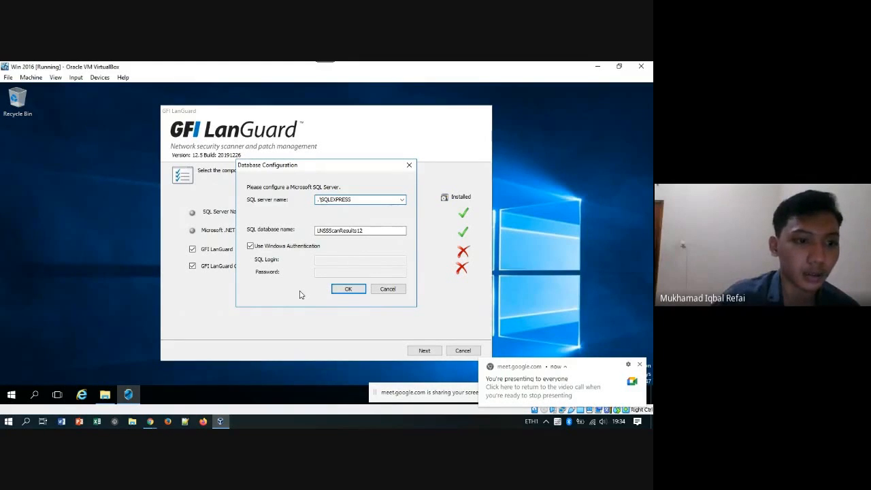
click(347, 292)
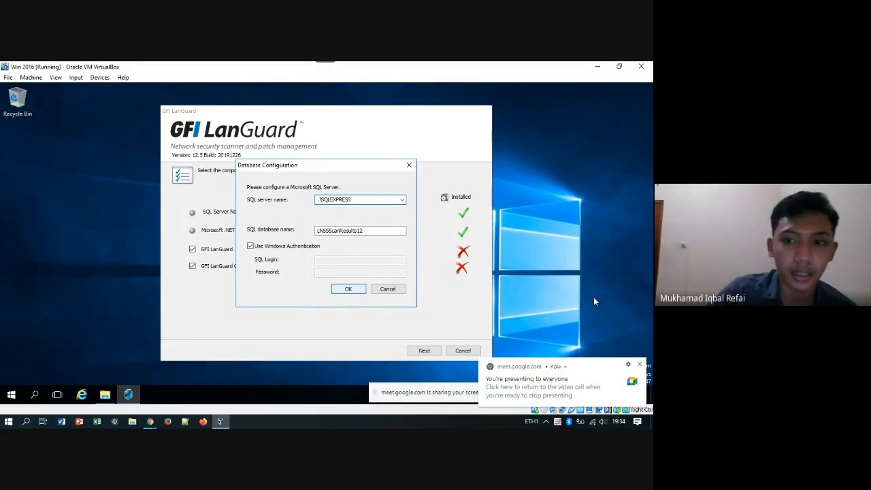
click(361, 290)
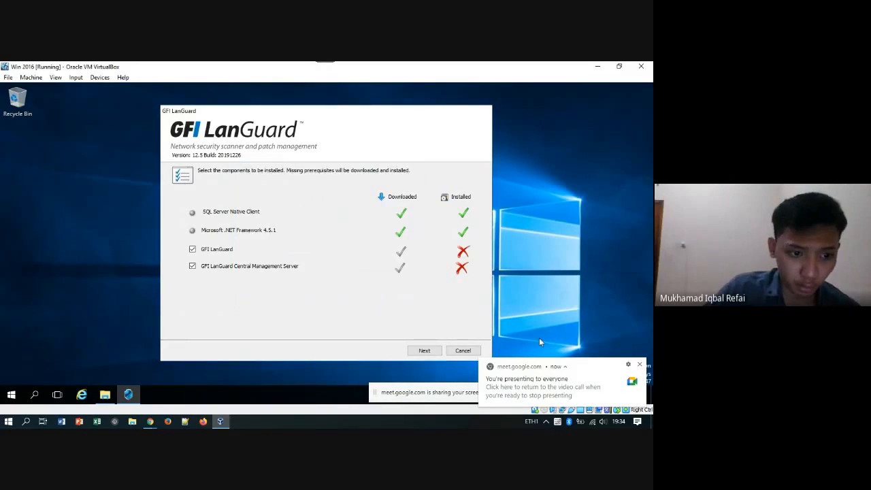
Dismiss the screen-sharing notification and bring up the Chrome window previews.
click(640, 366)
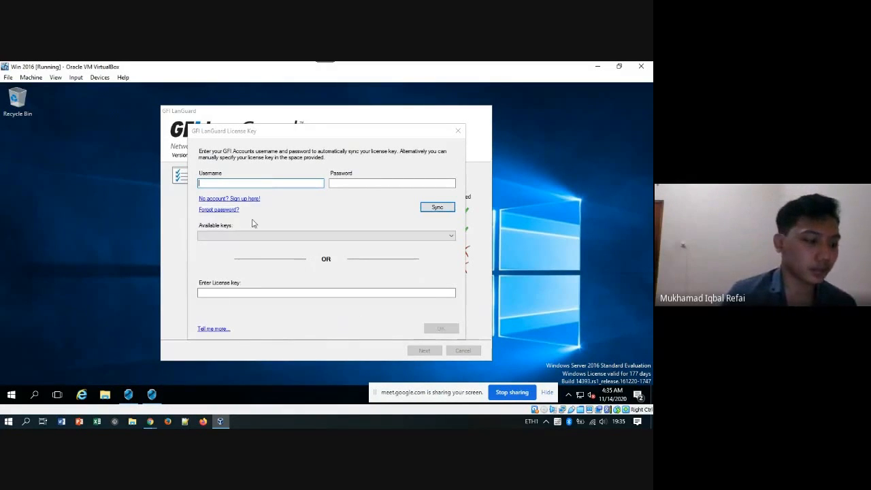
click(151, 423)
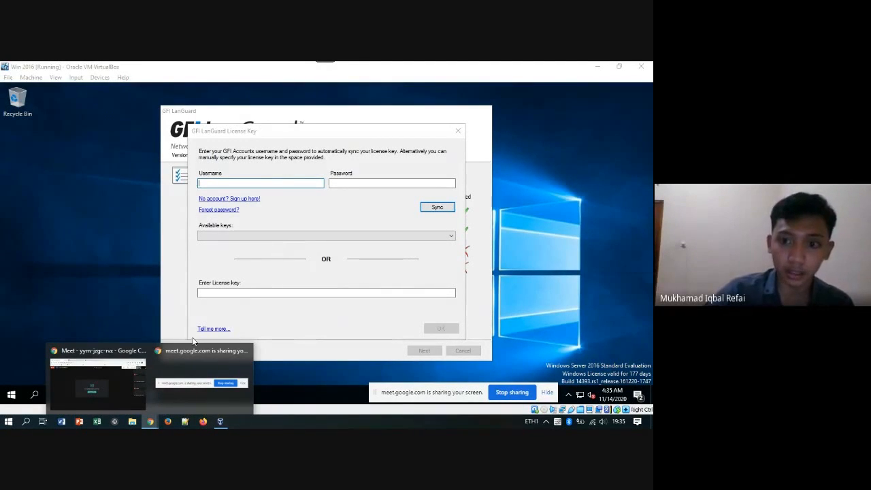
mouse_move(116, 382)
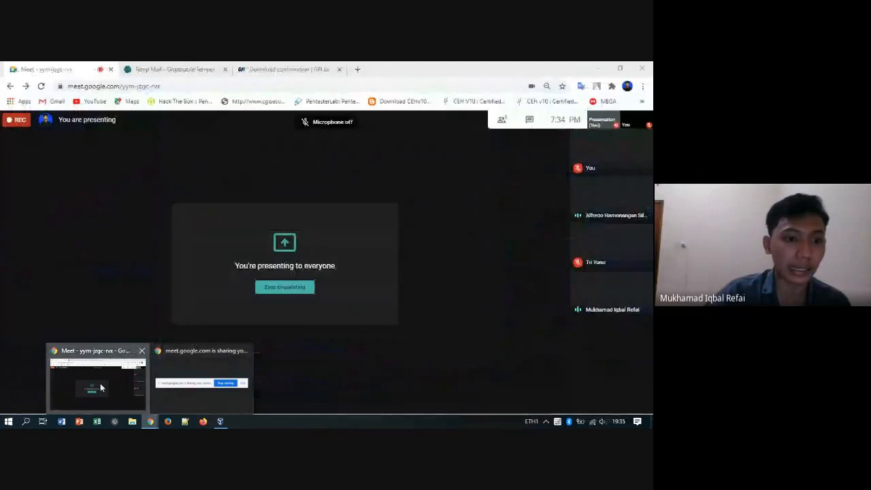
Copy the trial activation key from the GFI email in Temp Mail and return to the VM.
click(101, 387)
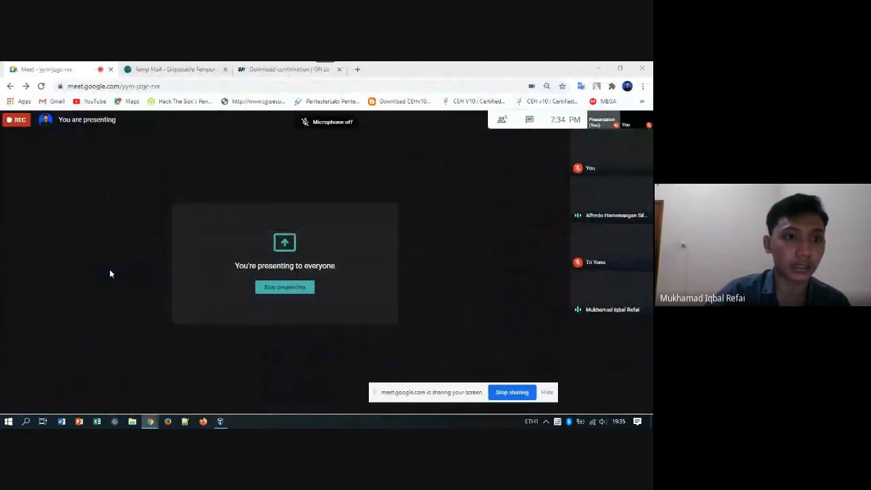
click(171, 69)
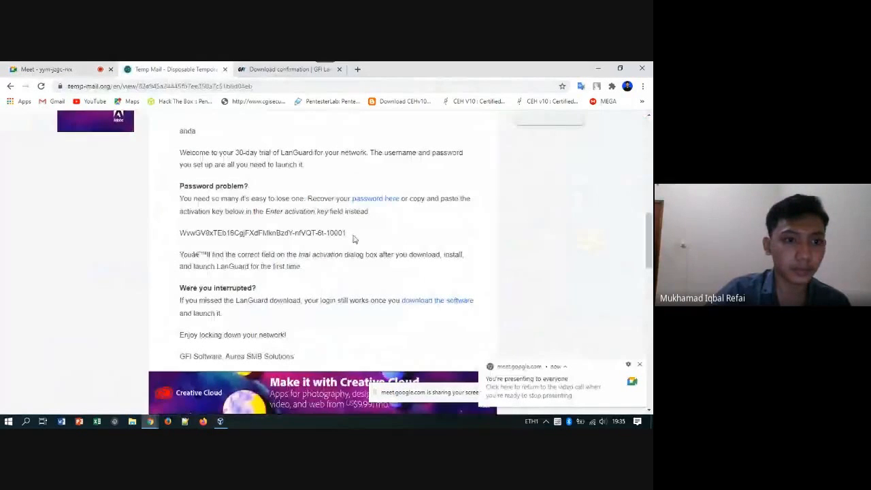
scroll(400, 195, up, 5)
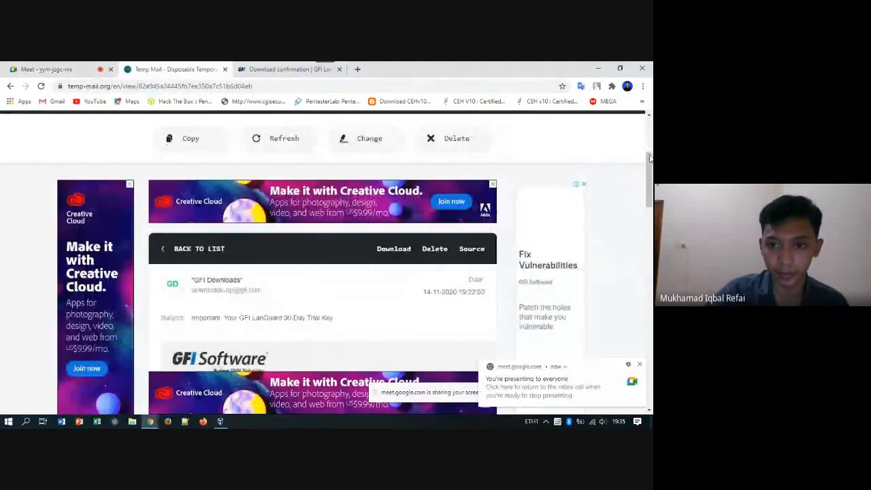
scroll(649, 158, up, 2)
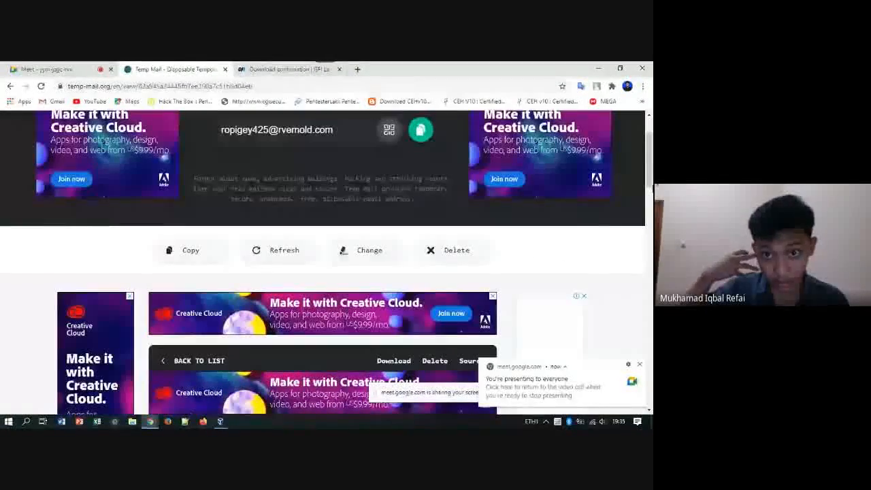
scroll(650, 158, down, 7)
drag(180, 176, 342, 176)
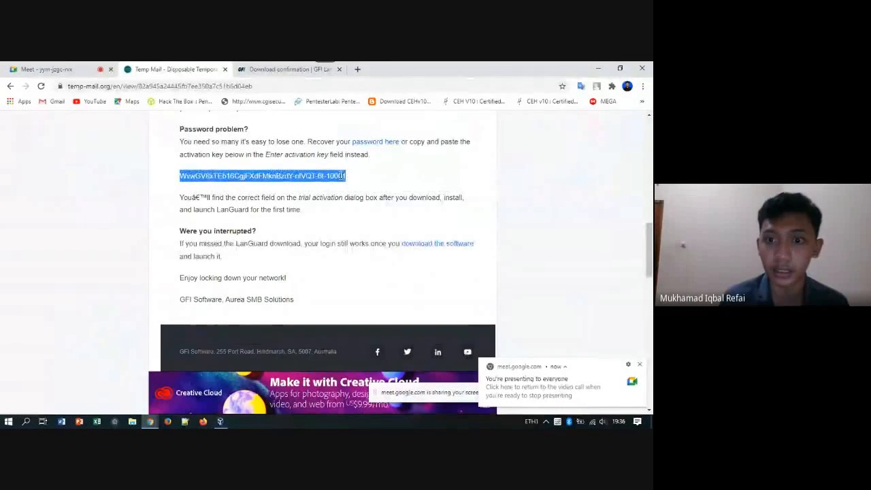
right_click(340, 178)
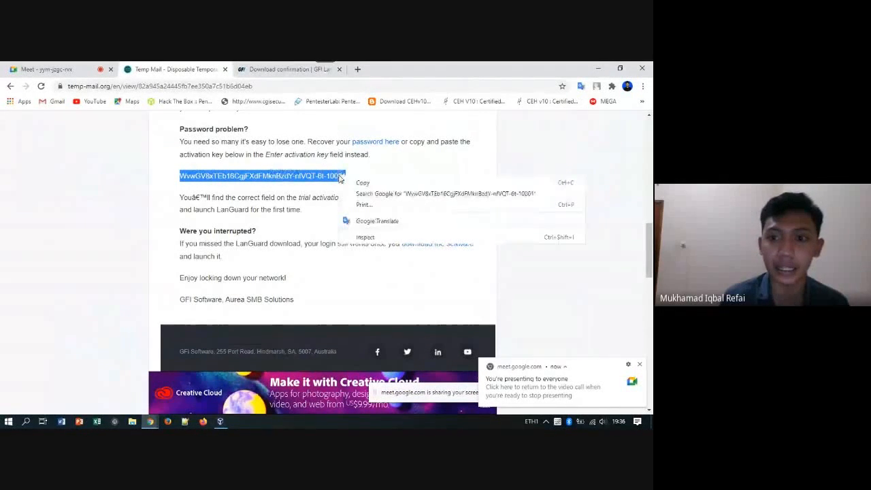
click(361, 183)
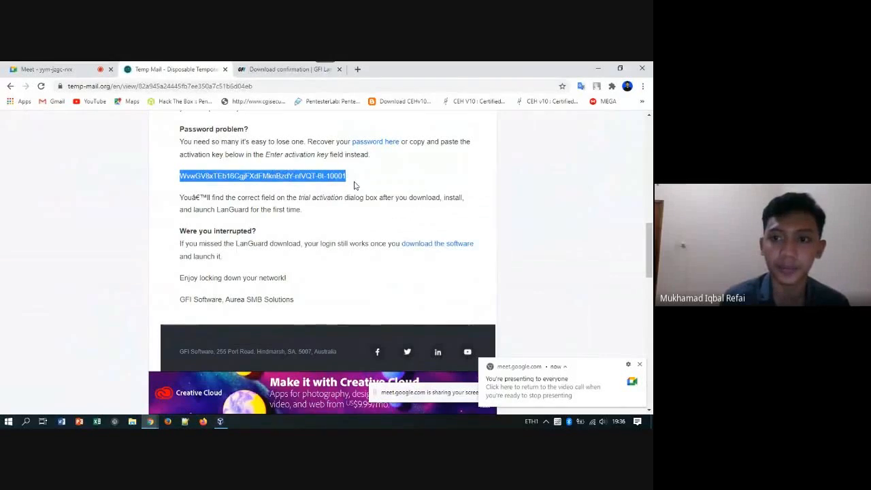
click(218, 422)
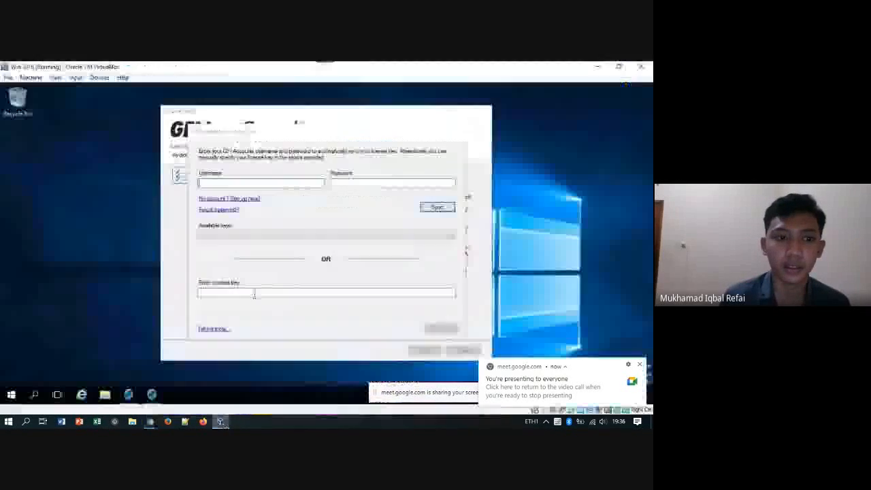
Paste the copied activation key into the License Key field and confirm it.
right_click(213, 291)
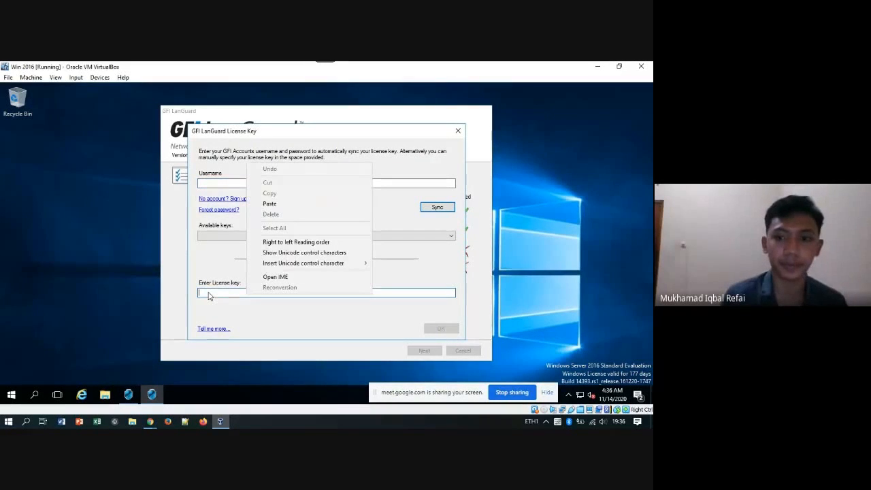
click(270, 204)
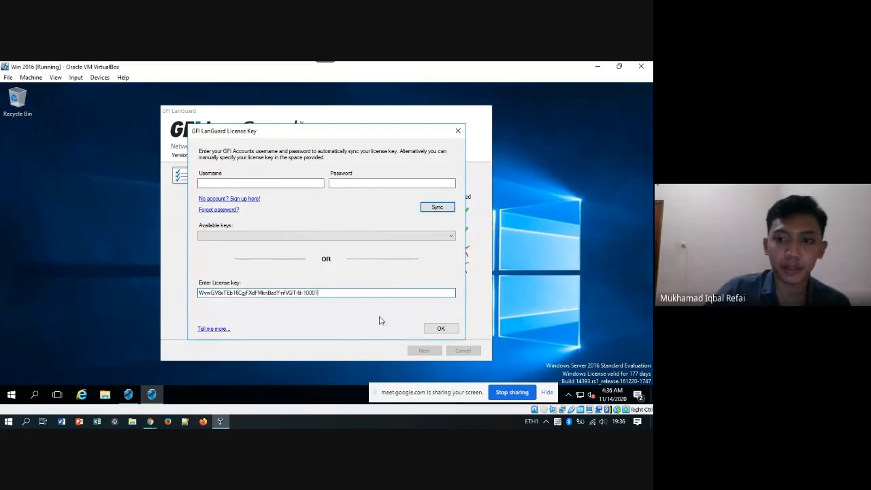
click(441, 330)
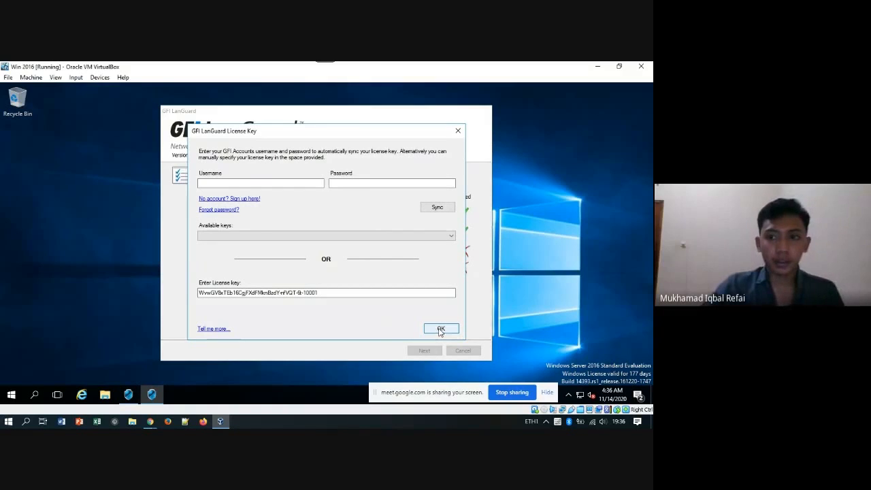
click(441, 329)
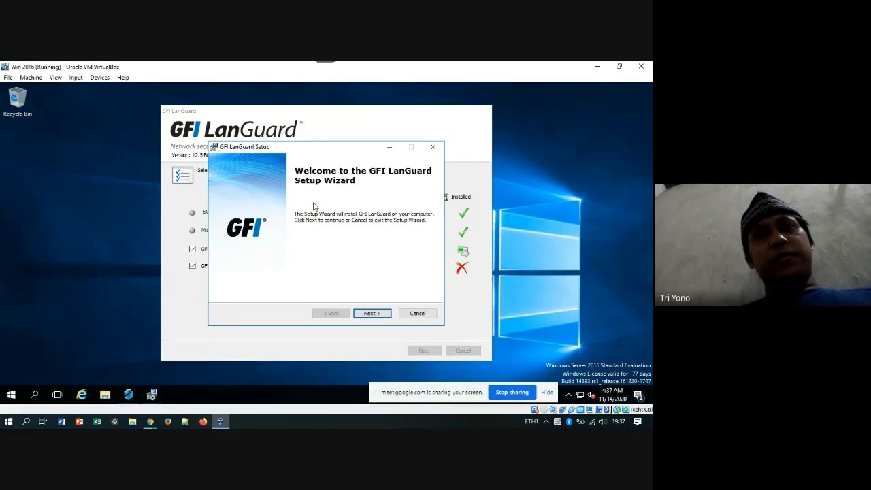
Move past the Setup Wizard welcome page to the licence agreement.
click(372, 314)
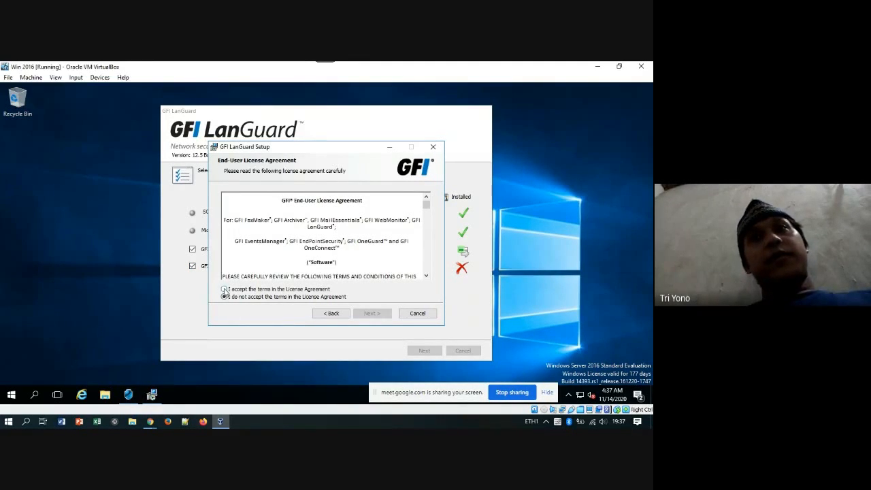
Accept the licence terms and enter the Administrator account password for the attendant service.
click(225, 290)
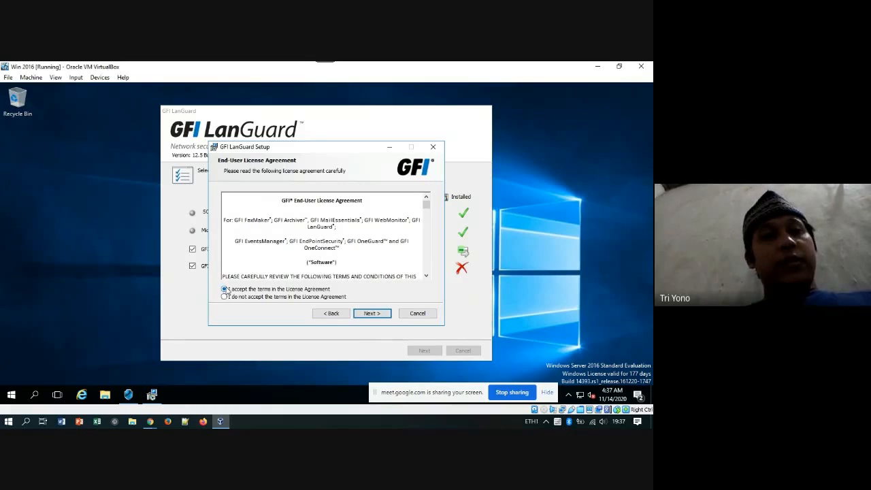
click(377, 316)
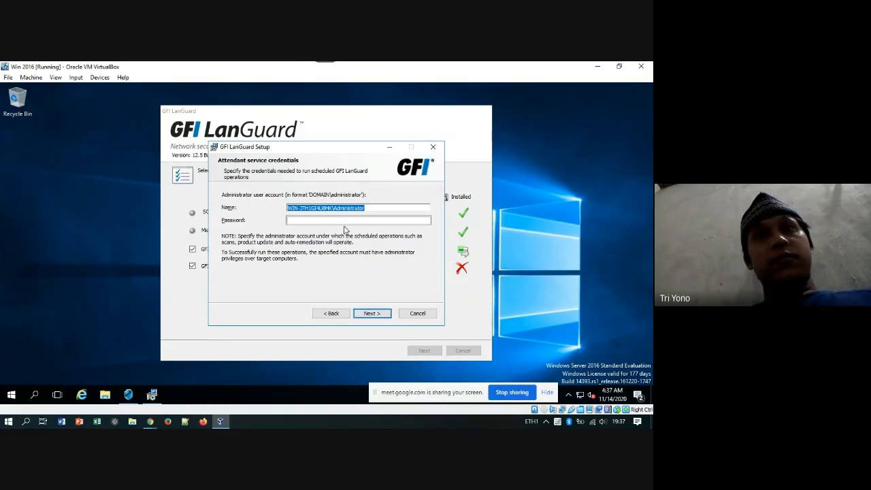
click(299, 222)
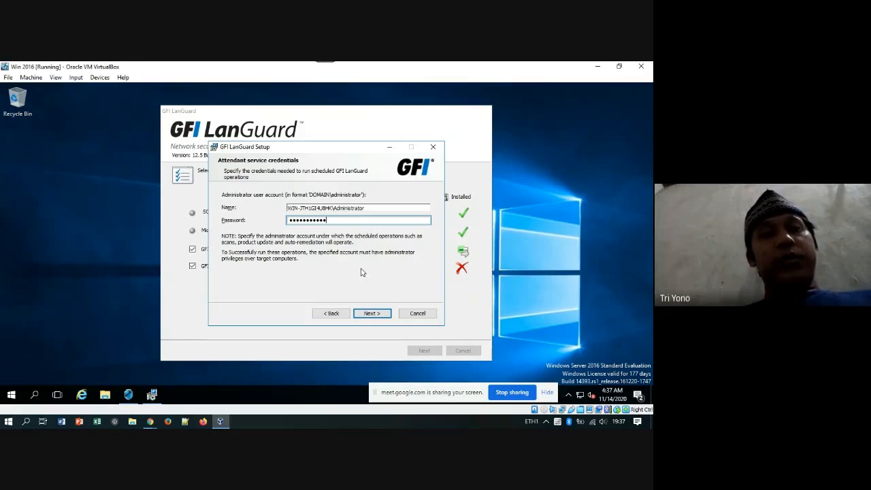
click(371, 313)
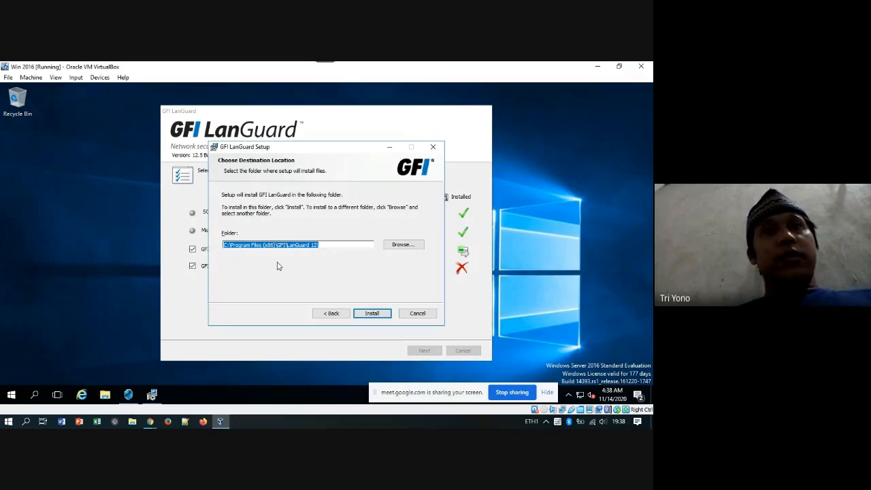
Install LanGuard into the default C:\Program Files (x86)\GFI\LanGuard 12 folder.
click(378, 314)
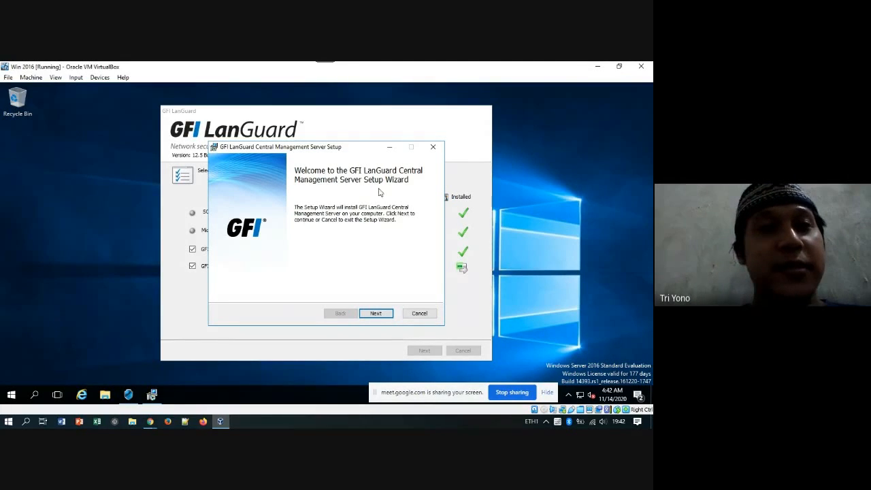
Enter the Administrator service account password and continue to the HTTPS Settings step.
click(381, 313)
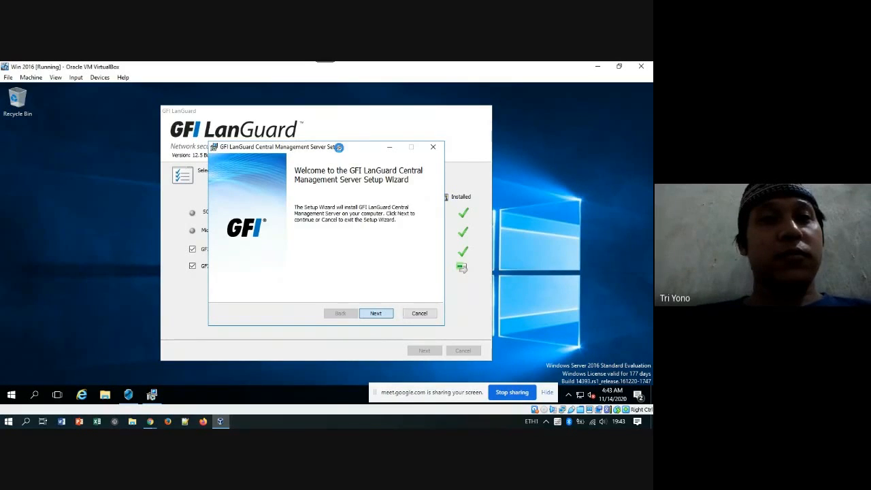
drag(345, 149, 339, 137)
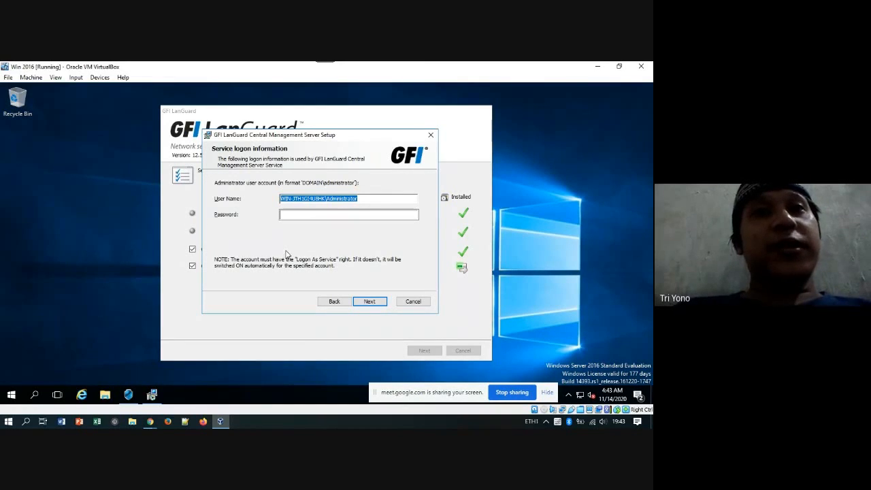
click(291, 215)
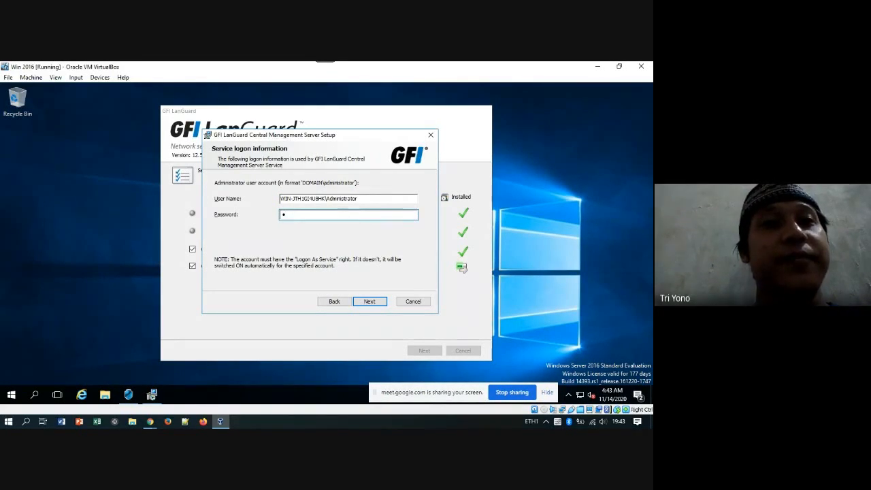
text(•••)
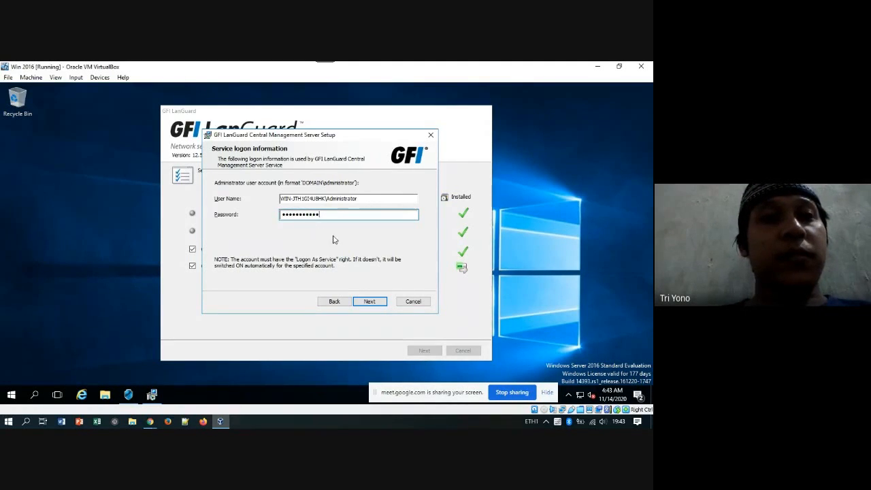
click(370, 300)
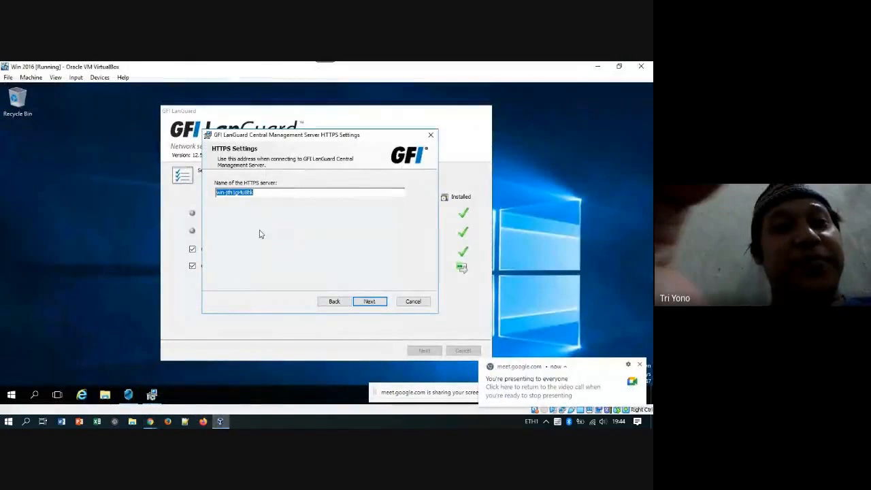
Set the HTTPS server name to Server2016 and continue to the Destination Folder step.
click(639, 365)
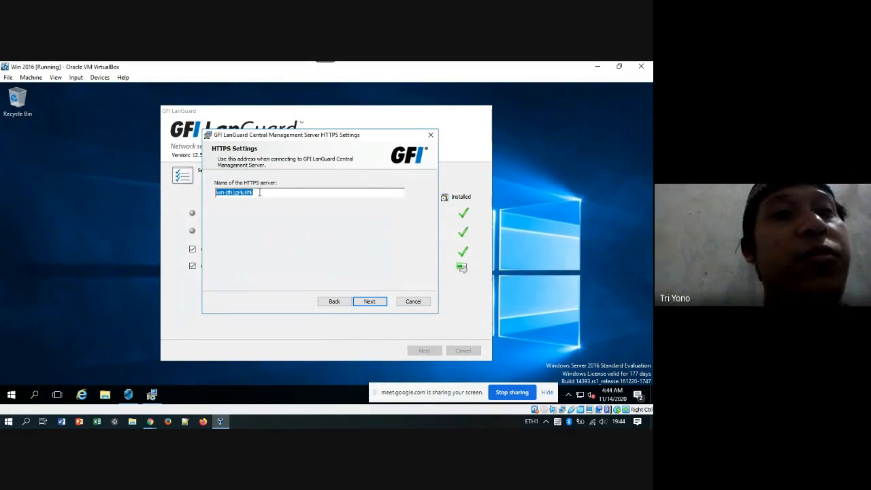
text(Server2016)
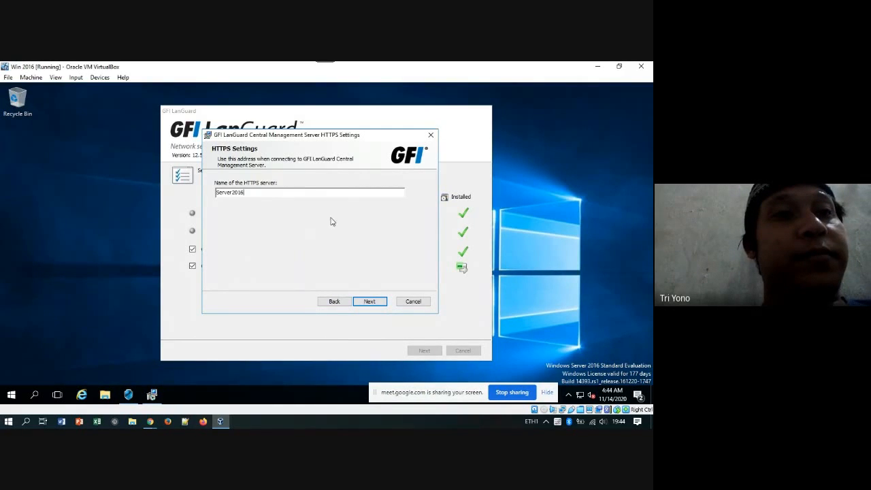
click(371, 302)
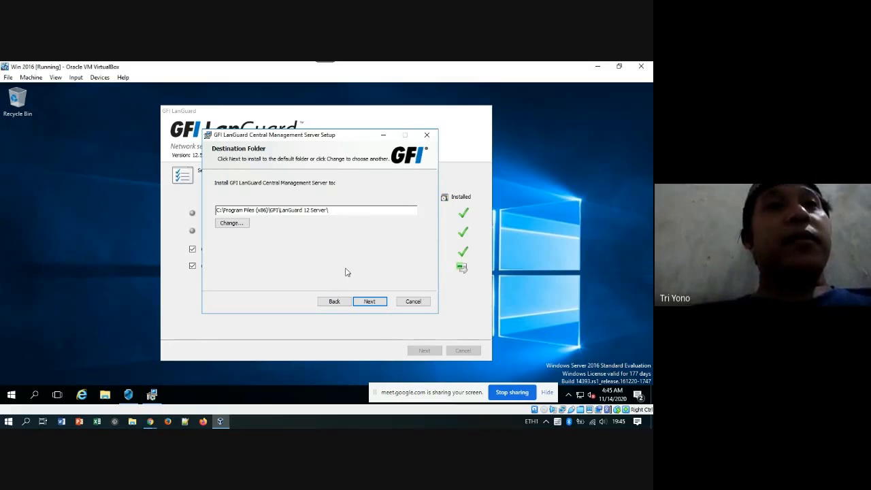
Keep the default folder C:\Program Files (x86)\GFI\LanGuard 12 Server\ and install the Central Management Server.
click(370, 301)
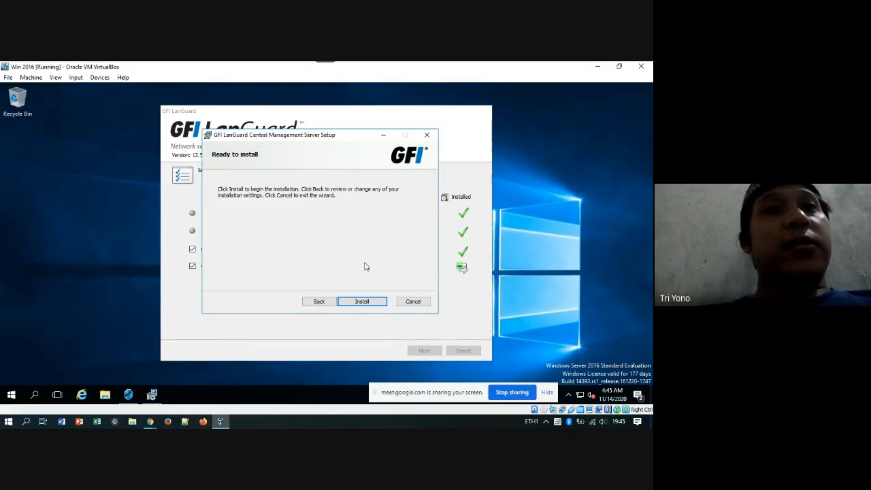
click(363, 303)
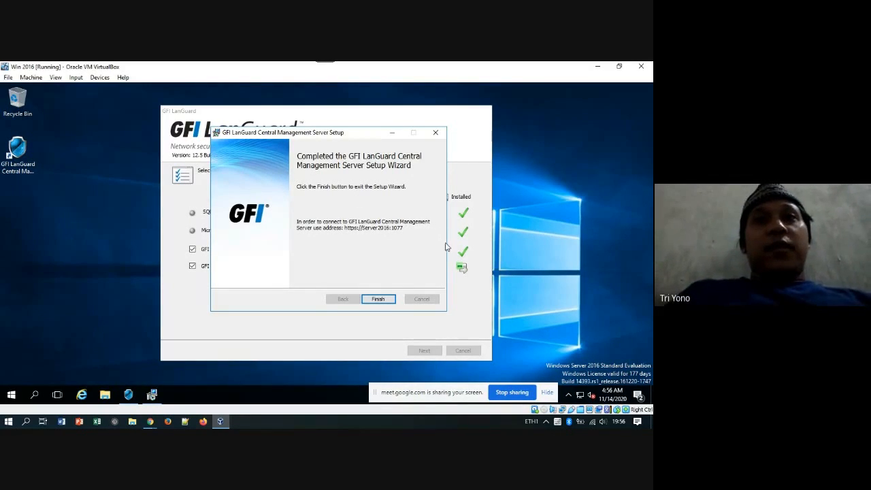
Finish the Central Management Server wizard, then finish LanGuard setup with both launch options checked.
click(380, 302)
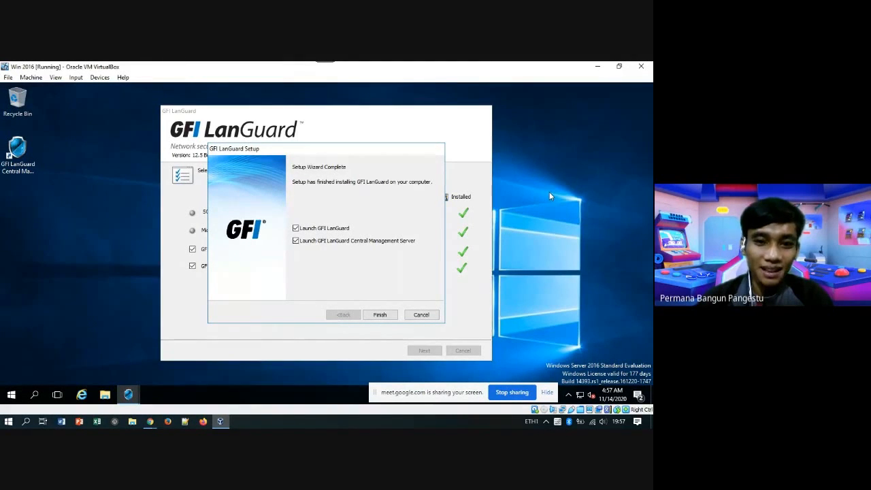
drag(329, 153, 339, 146)
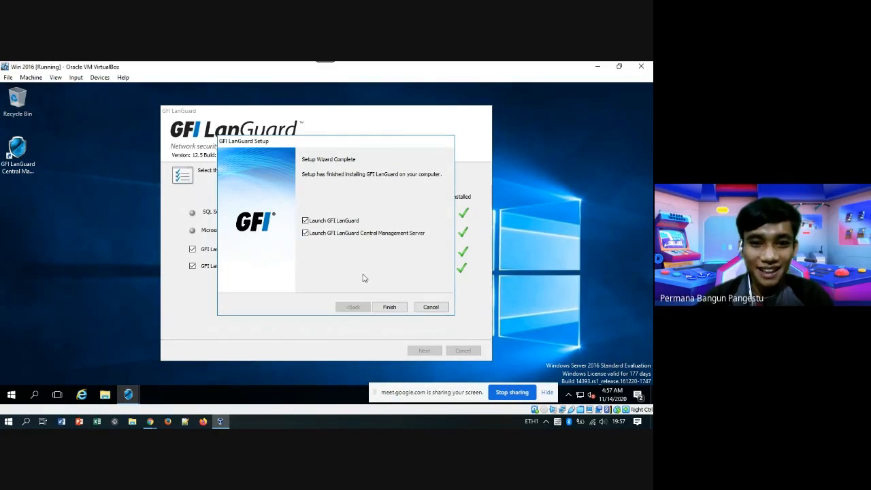
click(306, 222)
click(306, 234)
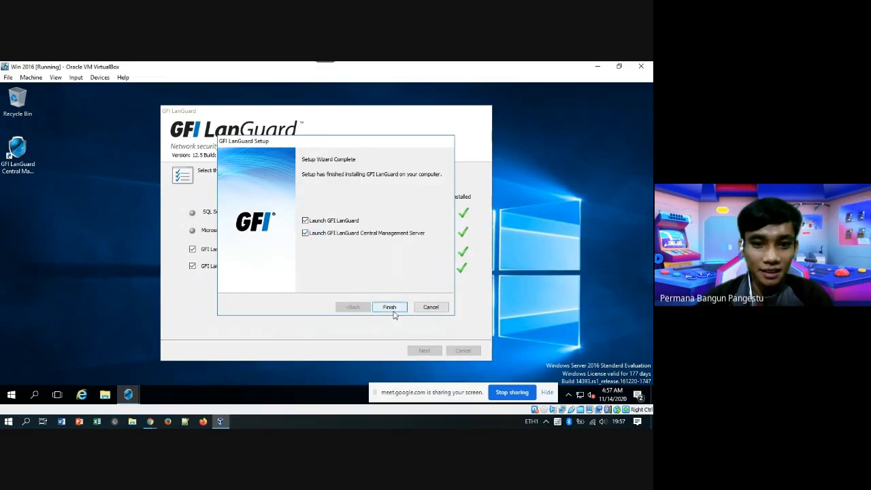
click(390, 307)
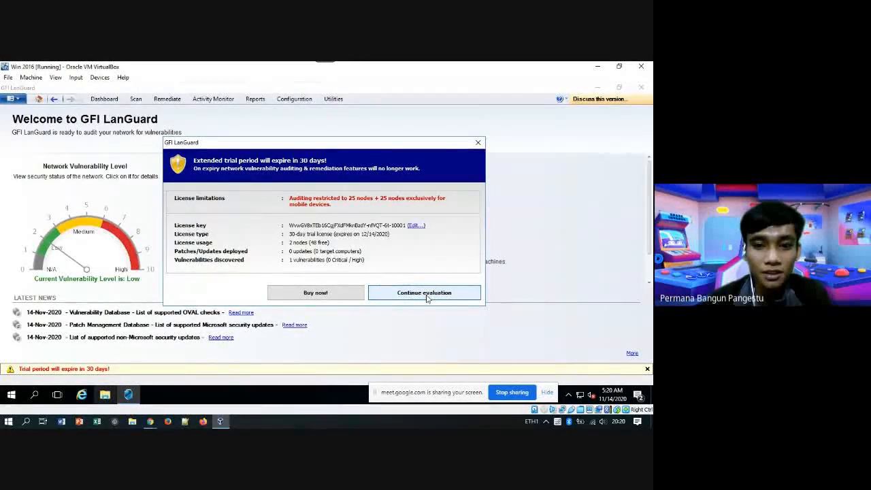
Choose Continue evaluation to keep using the 30-day trial.
click(424, 294)
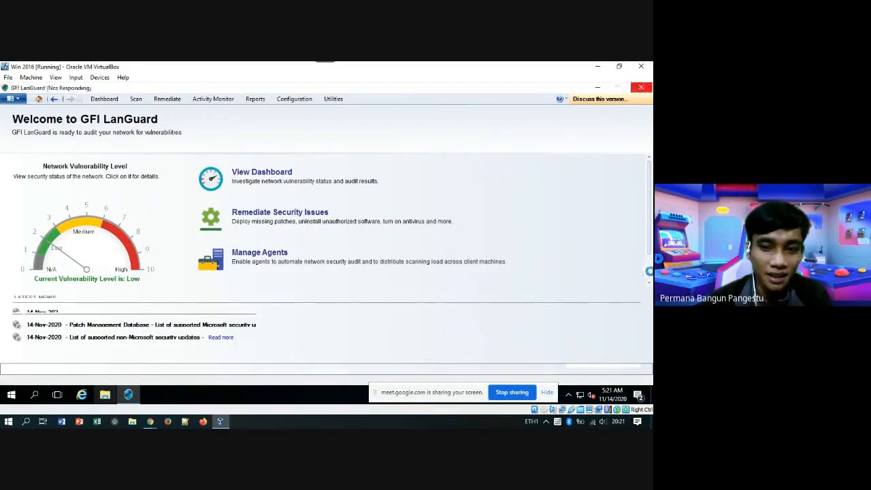
Select localhost as the scan target with the Full Scan profile.
scroll(649, 275, down, 1)
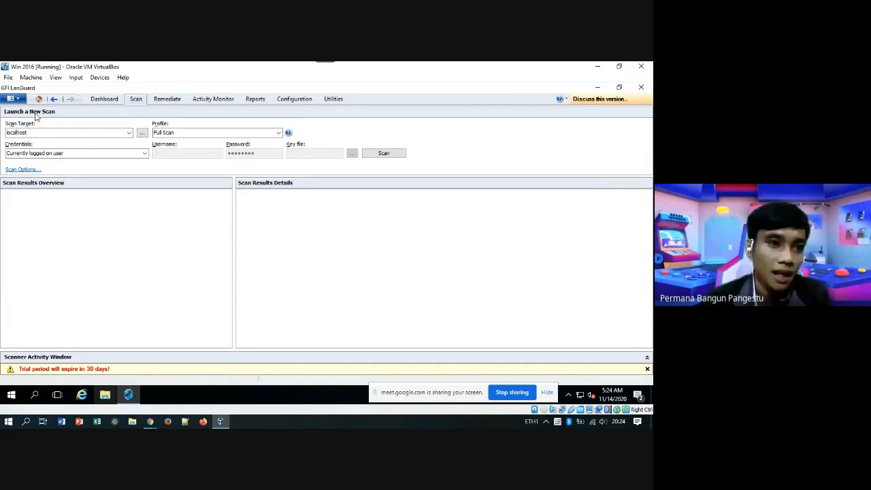
click(58, 132)
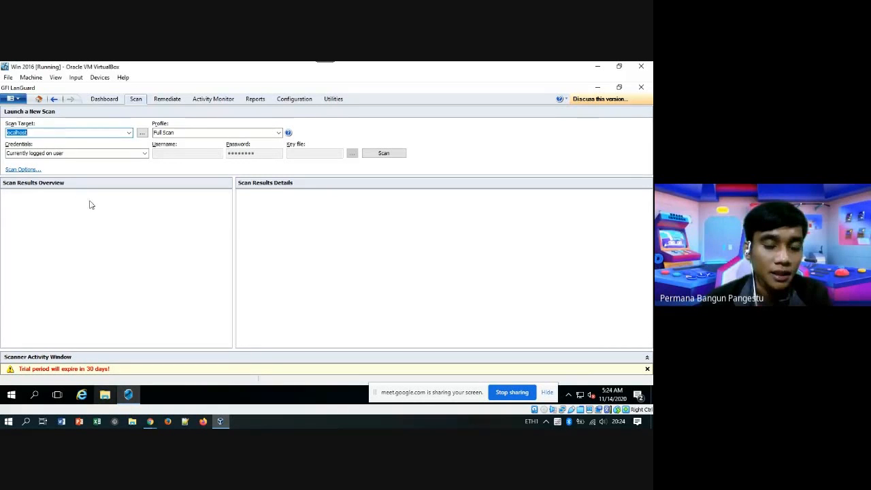
click(26, 423)
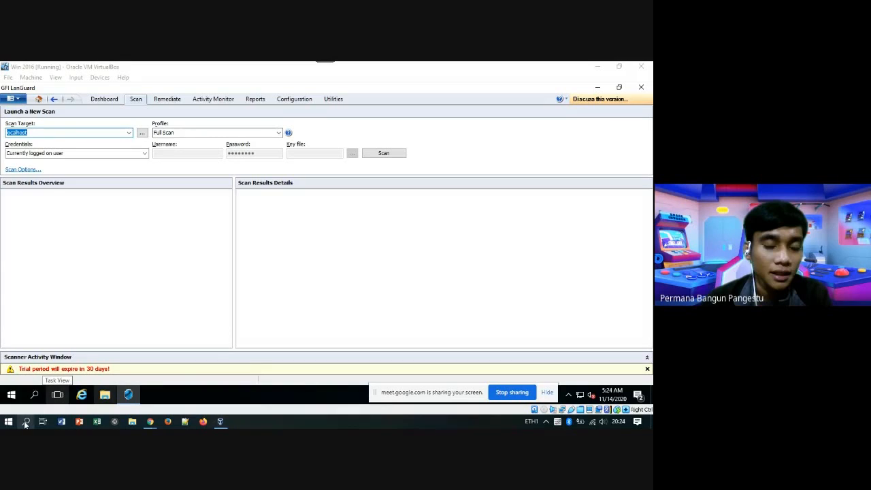
Run ipconfig in Command Prompt and find the VirtualBox Host-Only adapter at 192.168.100.1.
click(26, 422)
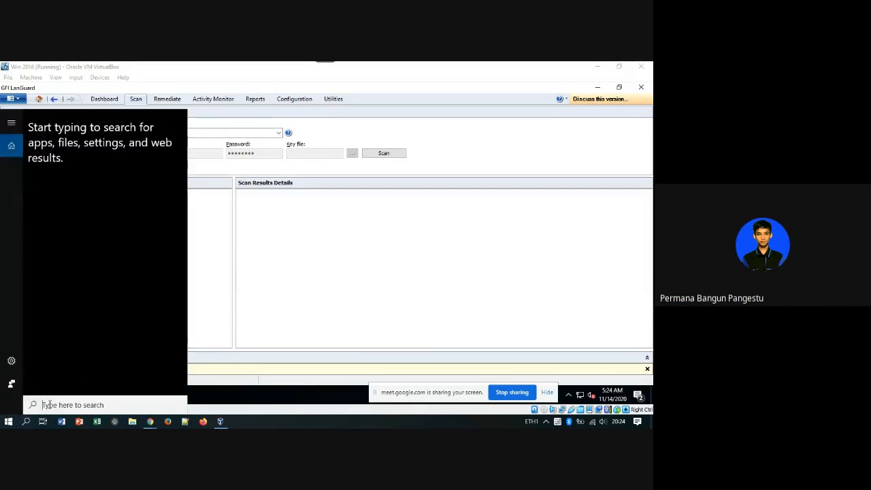
text(cm)
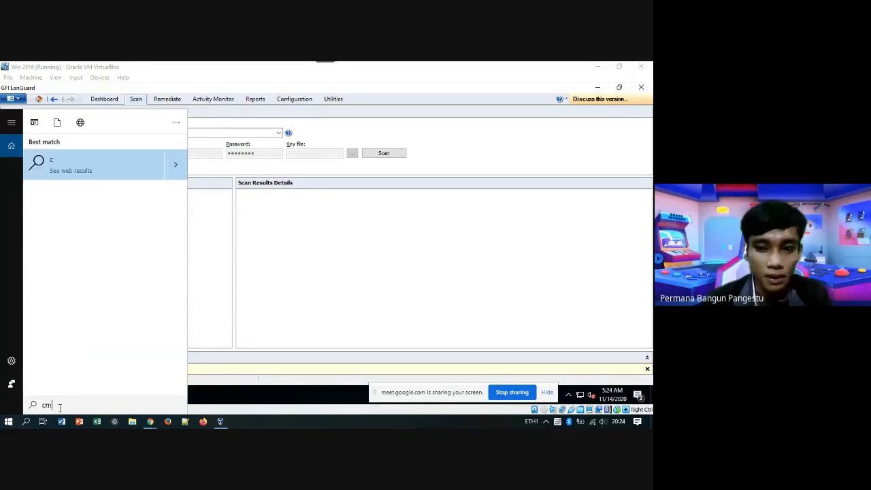
text(d)
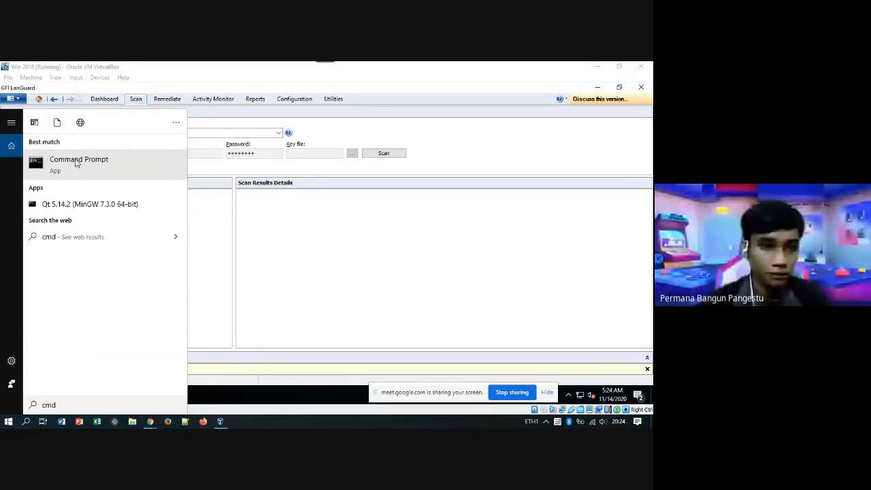
click(77, 162)
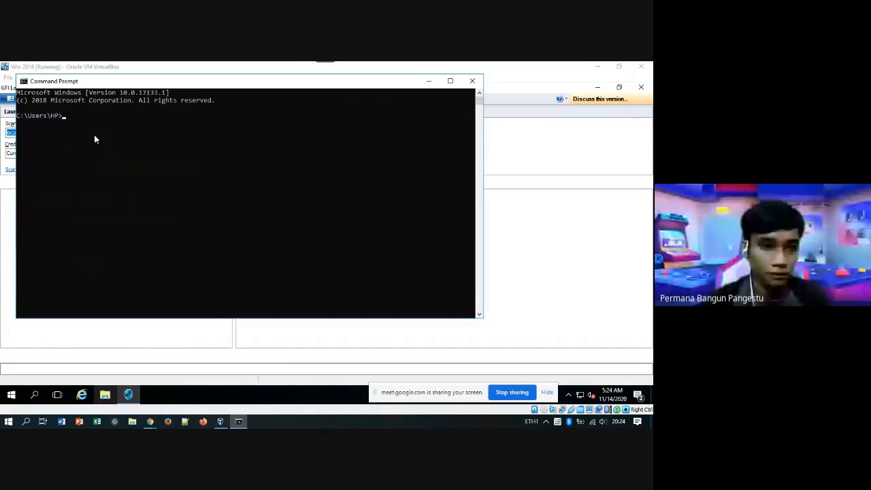
text(ip)
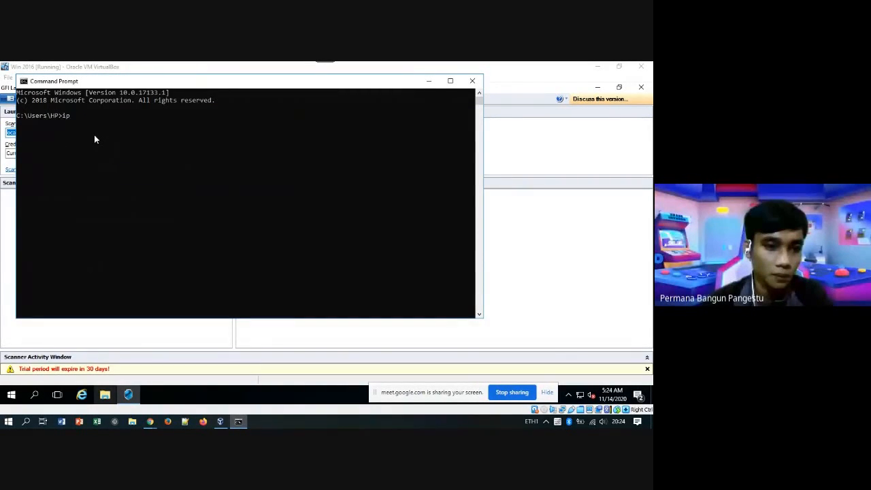
text(config)
key(Return)
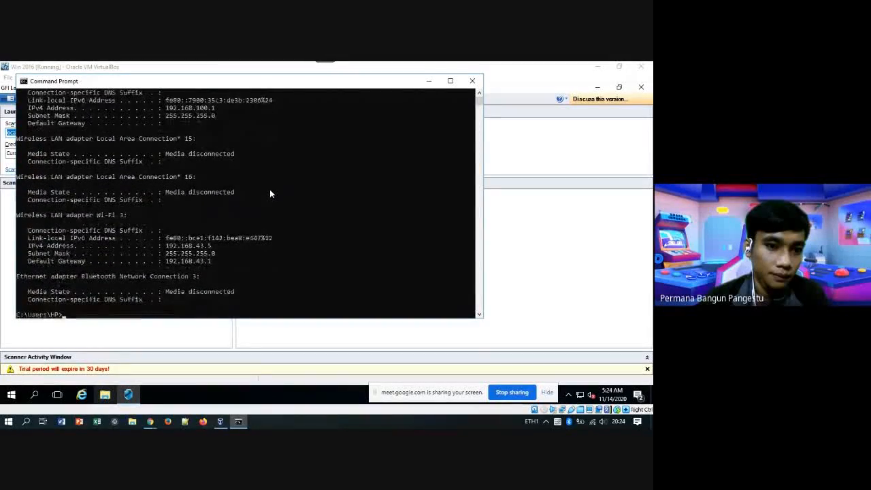
scroll(270, 189, up, 4)
scroll(269, 189, up, 1)
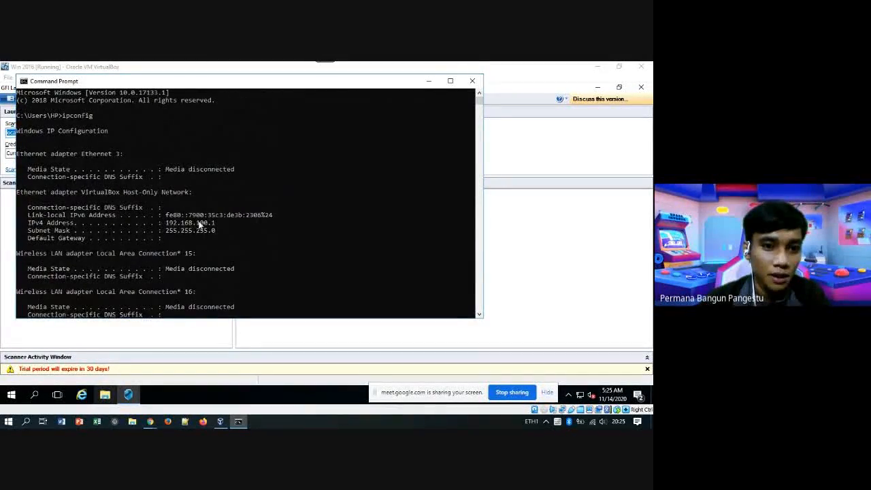
Target 192.168.100.1 with Alternative credentials and the Full Scan profile.
click(428, 81)
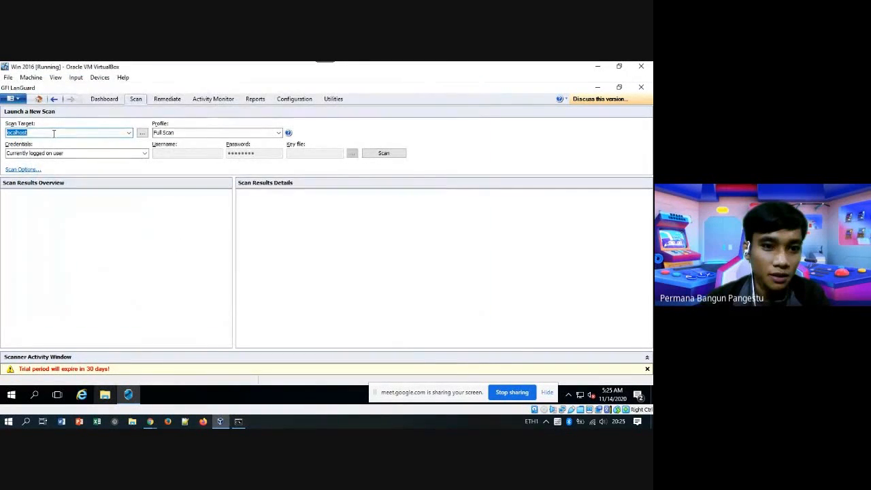
text(192.168)
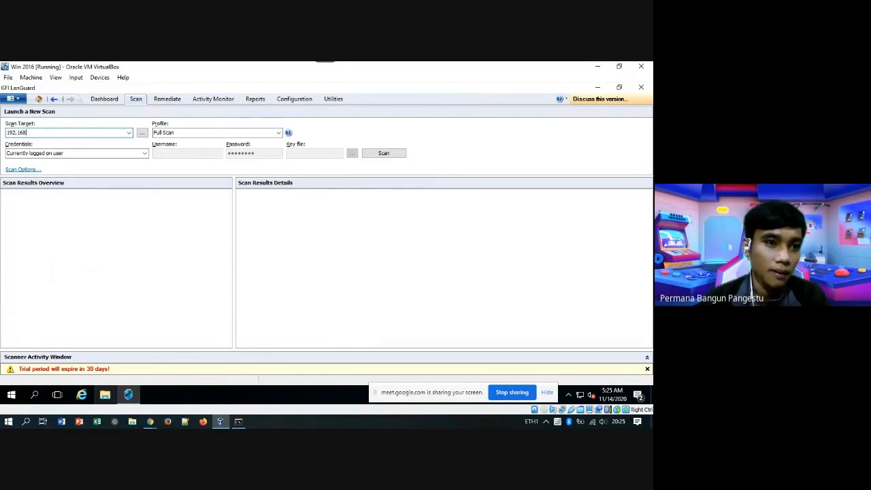
text(.100.1)
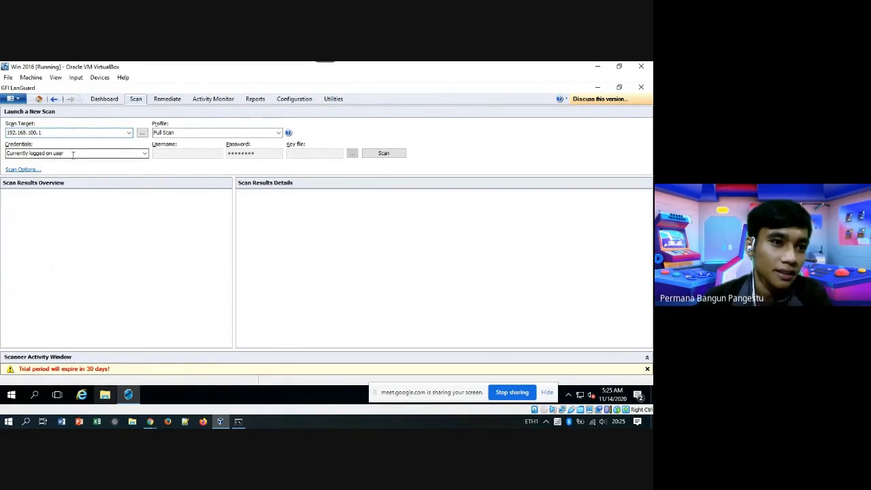
click(144, 154)
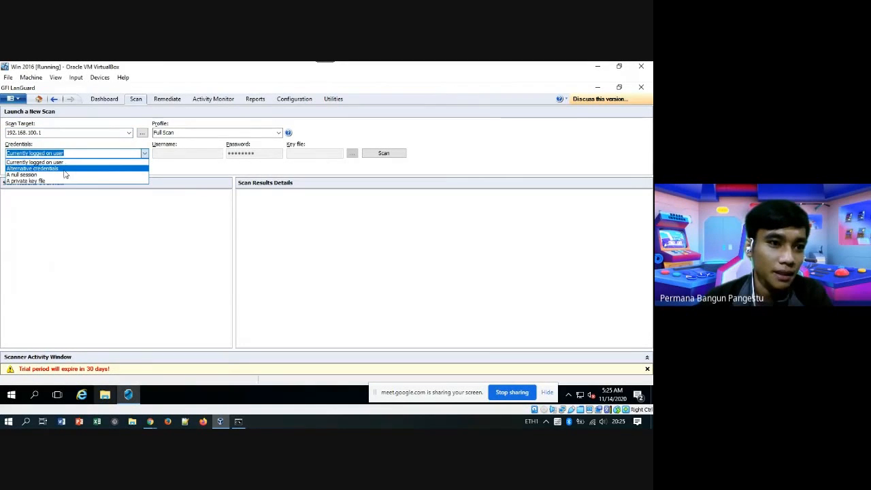
click(38, 163)
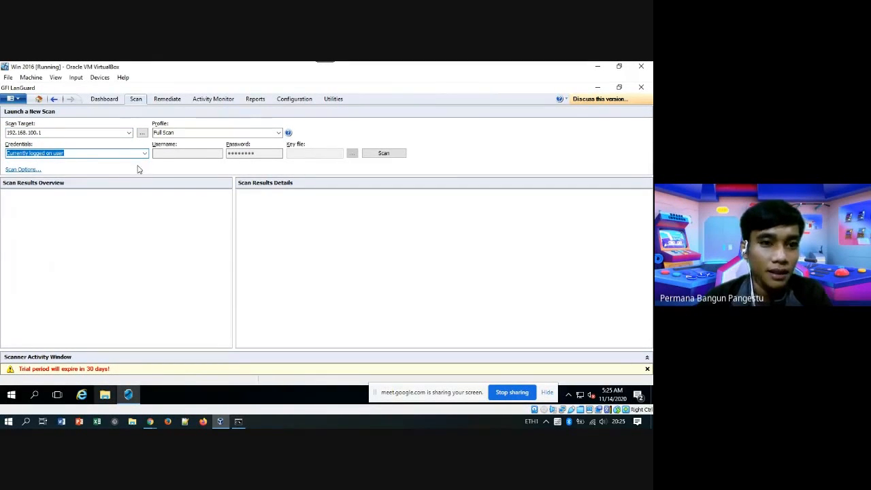
click(204, 133)
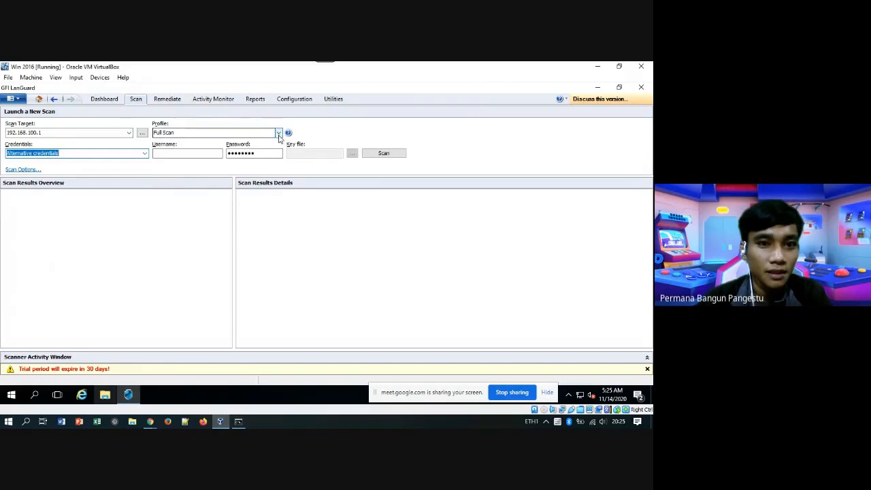
click(217, 140)
Enter the administrator username and password, then launch the scan.
click(207, 155)
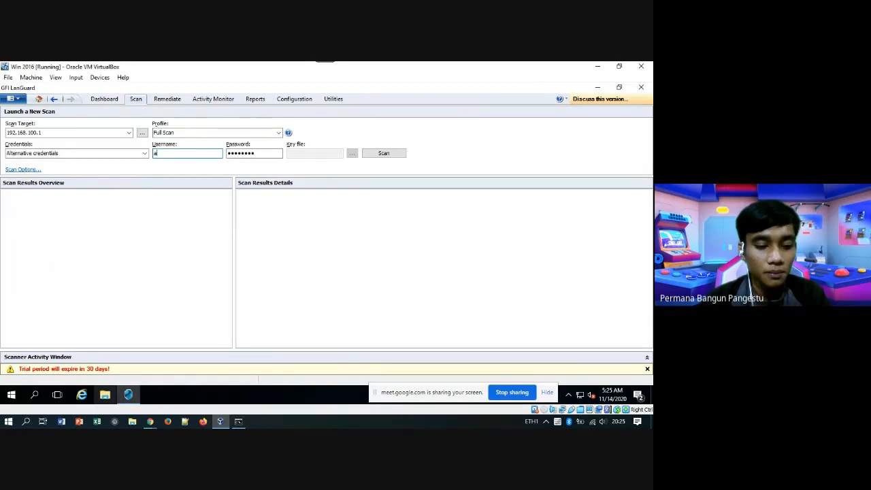
text(a)
key(BackSpace)
text(Admin)
drag(262, 153, 229, 153)
key(BackSpace)
text(•••••••••)
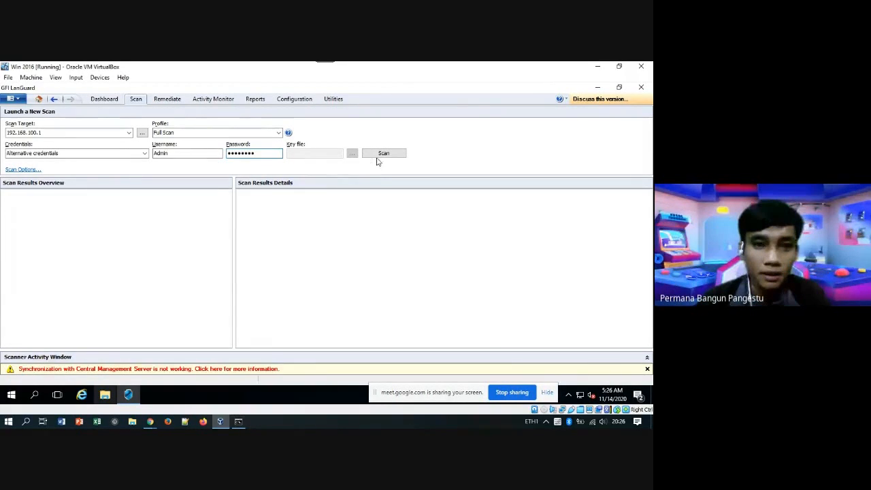
click(386, 153)
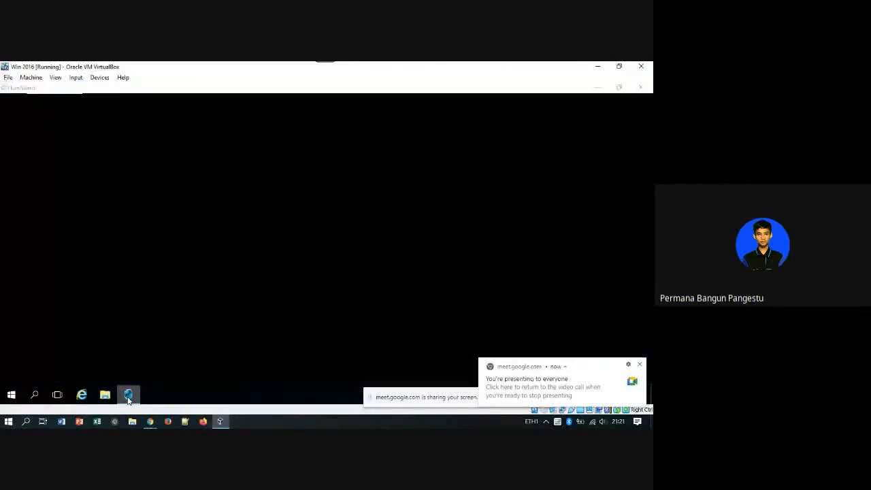
Bring LanGuard back and dismiss the synchronization warning and presenting notification.
click(128, 395)
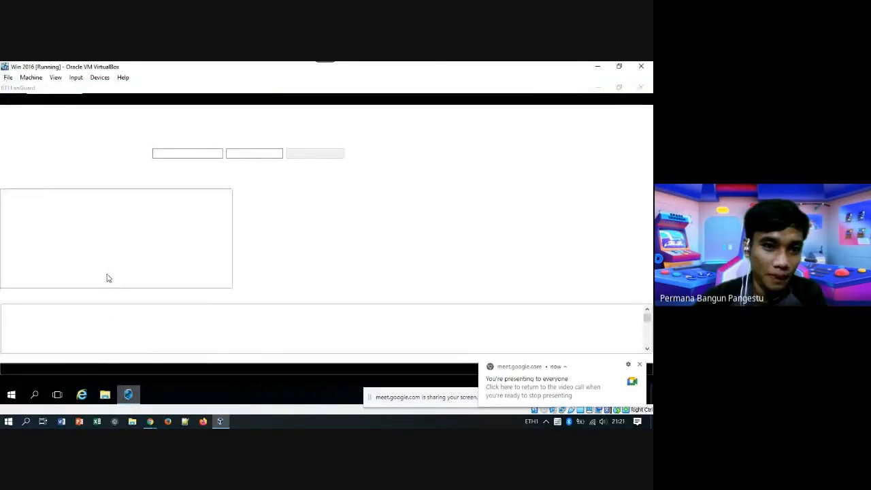
click(648, 369)
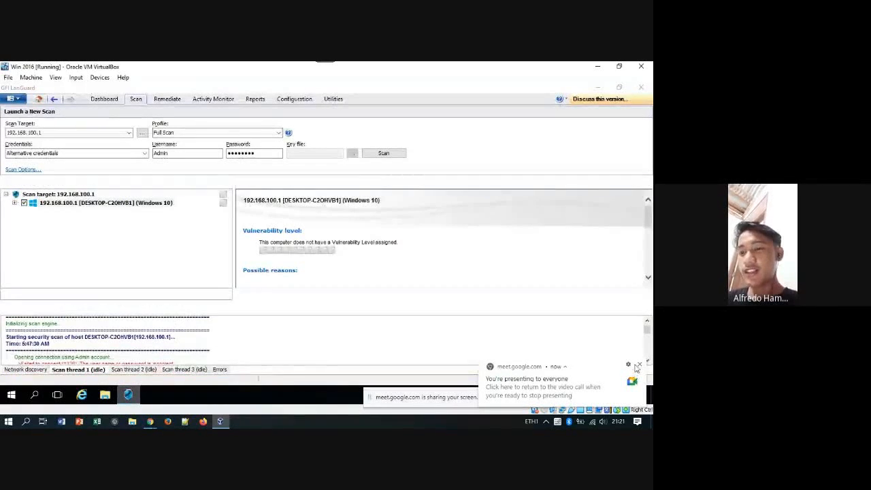
click(639, 366)
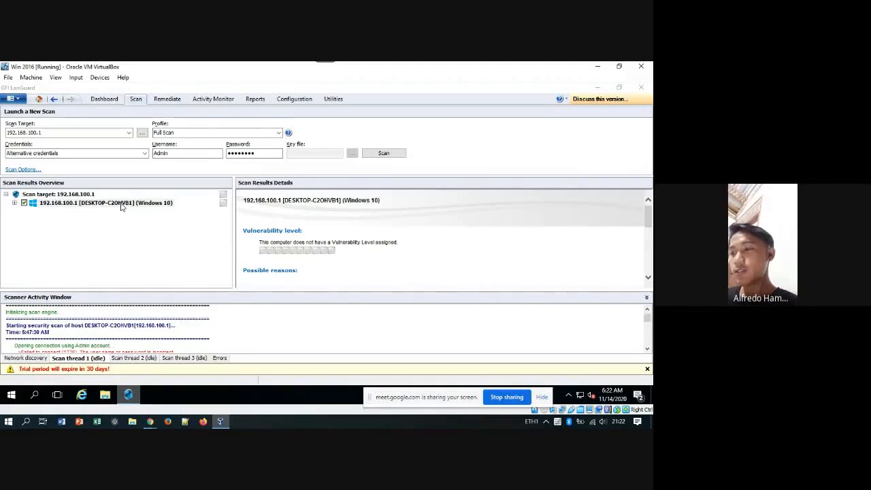
Expand the host's Ports and System Information results to show 4 open TCP ports and NetBIOS names.
click(15, 203)
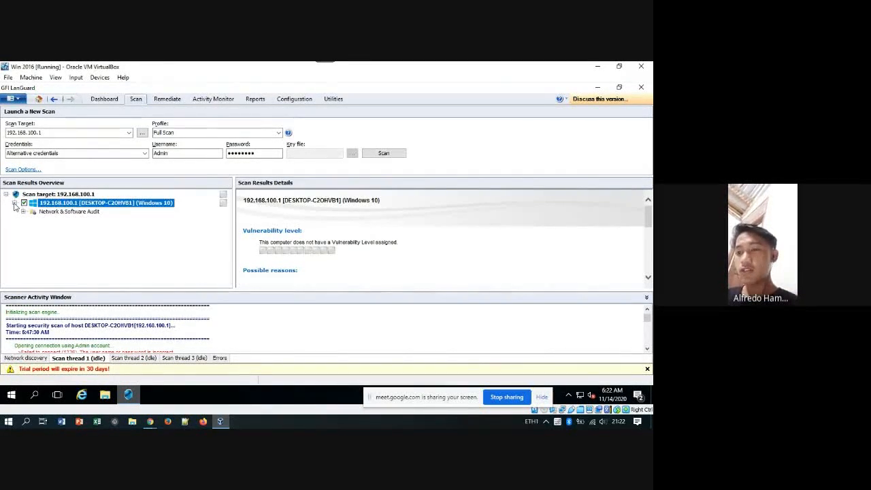
click(23, 211)
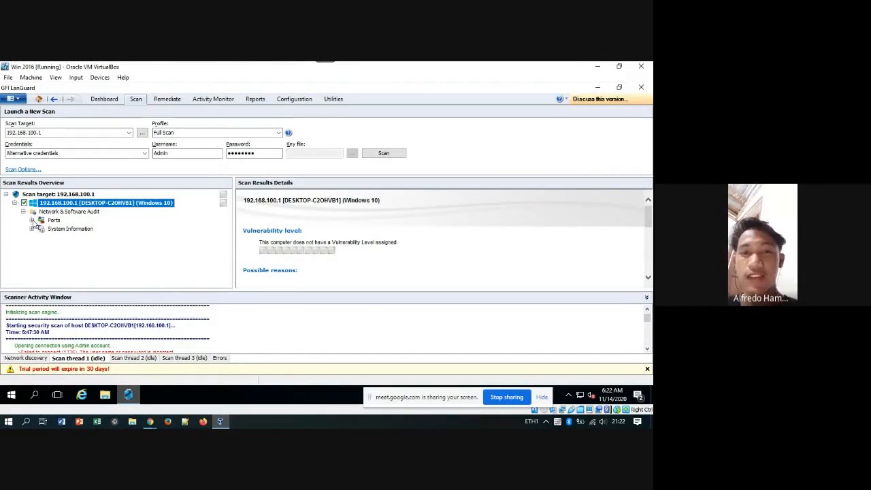
click(32, 220)
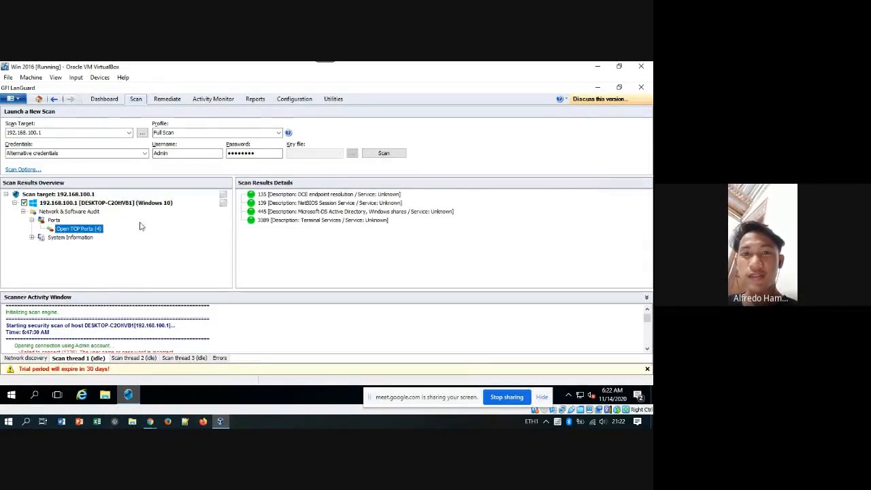
click(31, 237)
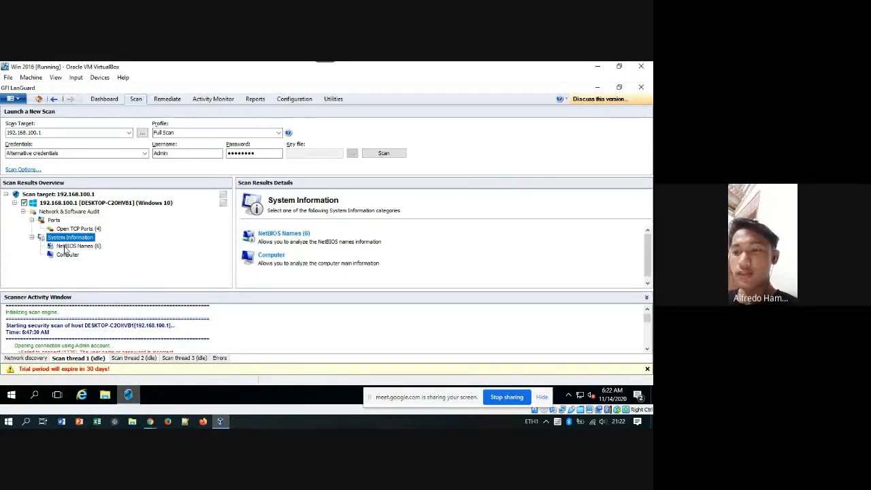
click(66, 247)
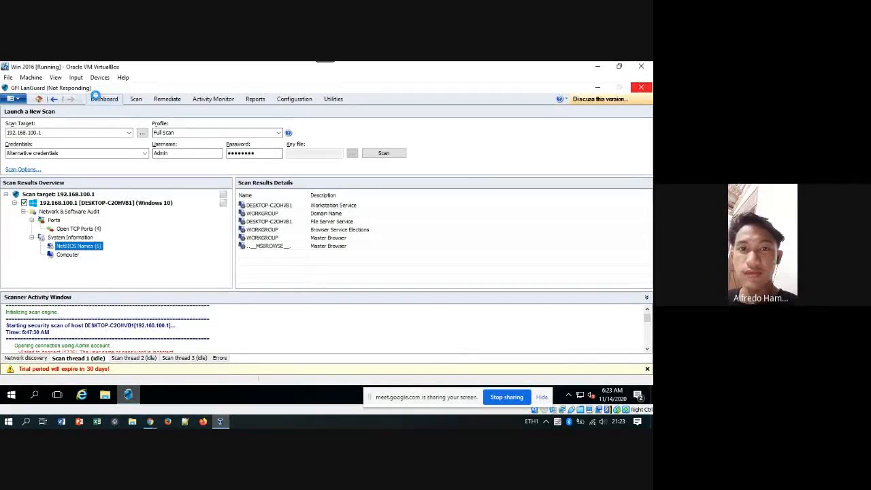
Open the Dashboard for the Entire Network of 3 computers and scroll through its Security Sensors.
click(102, 98)
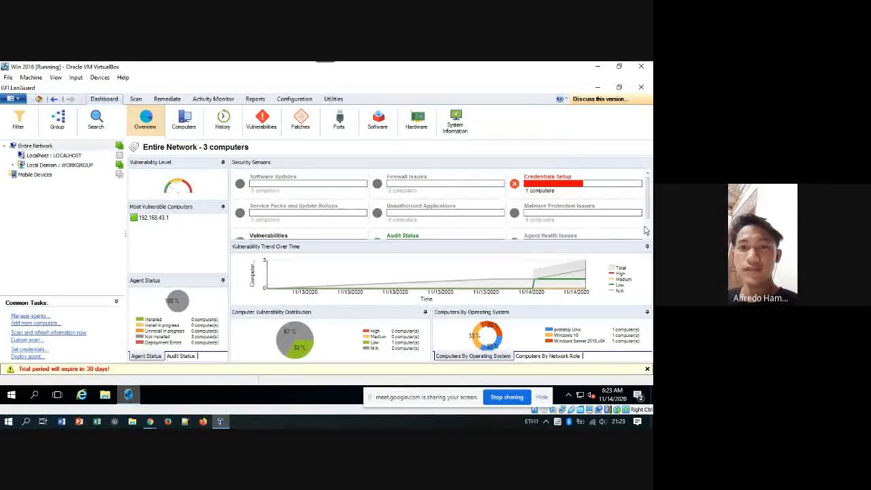
scroll(649, 226, down, 2)
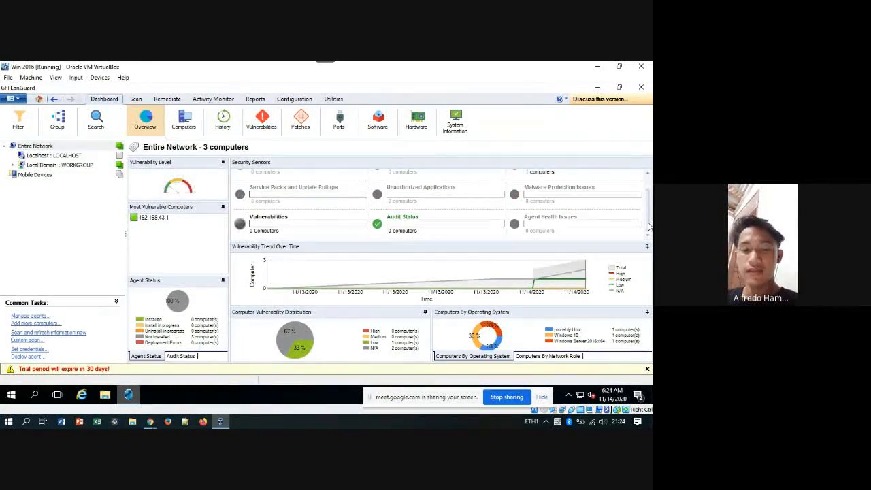
scroll(649, 216, up, 2)
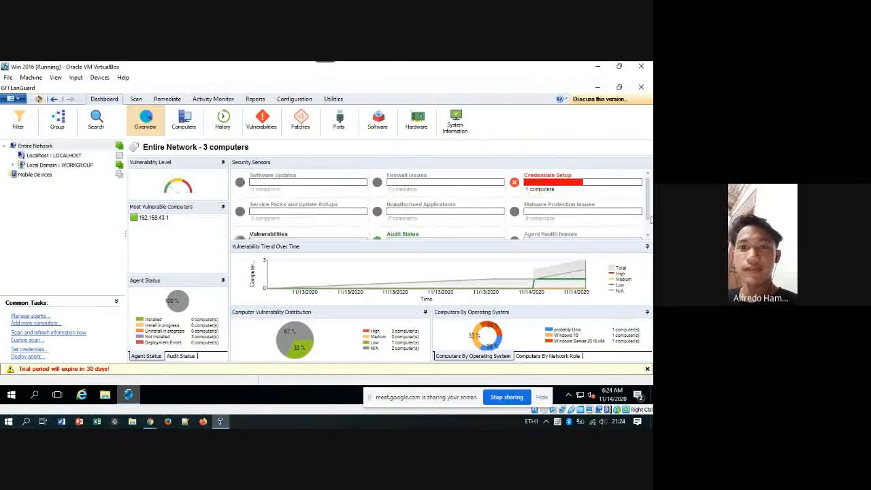
scroll(652, 199, down, 1)
scroll(649, 192, up, 1)
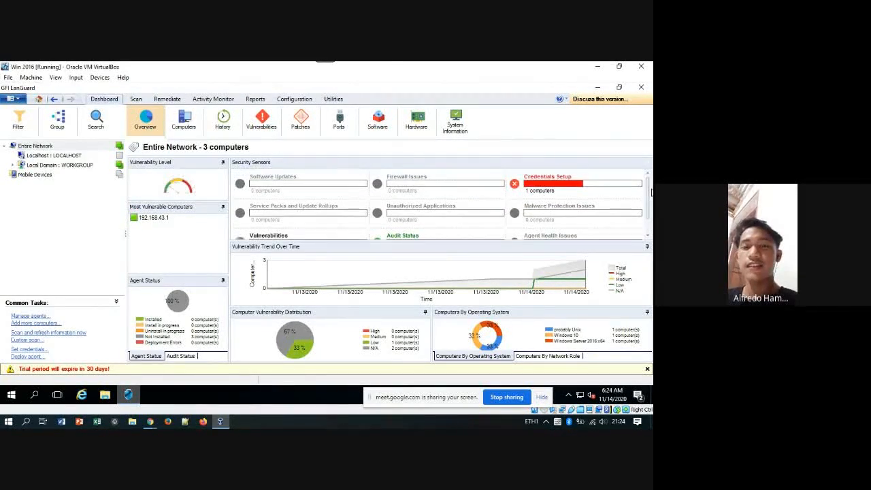